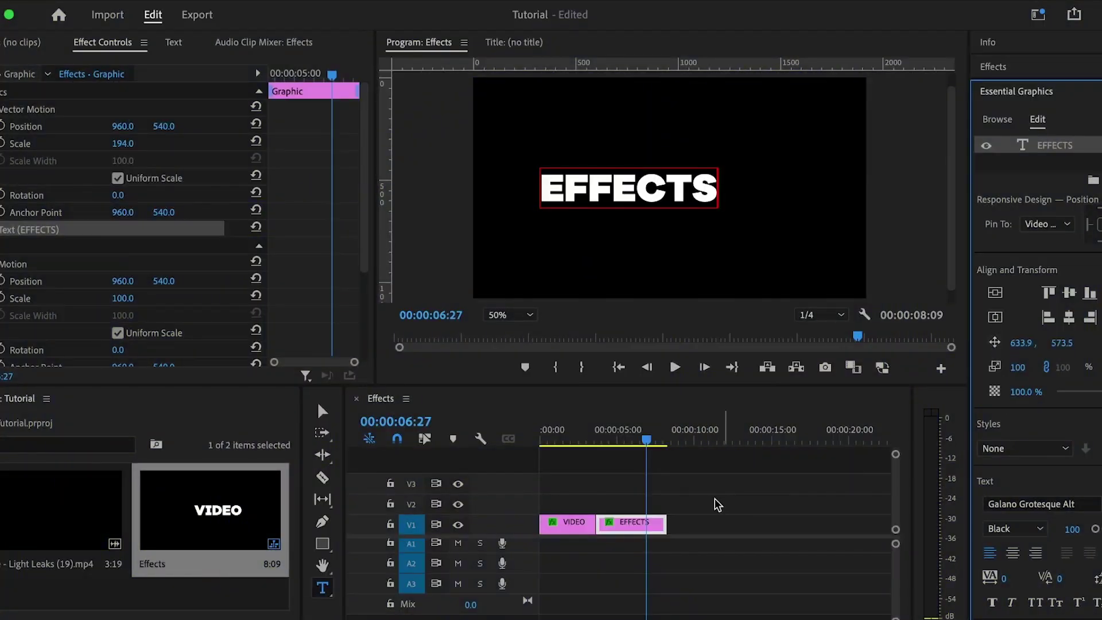
left_click(577, 444)
left_click_drag(578, 444, 615, 445)
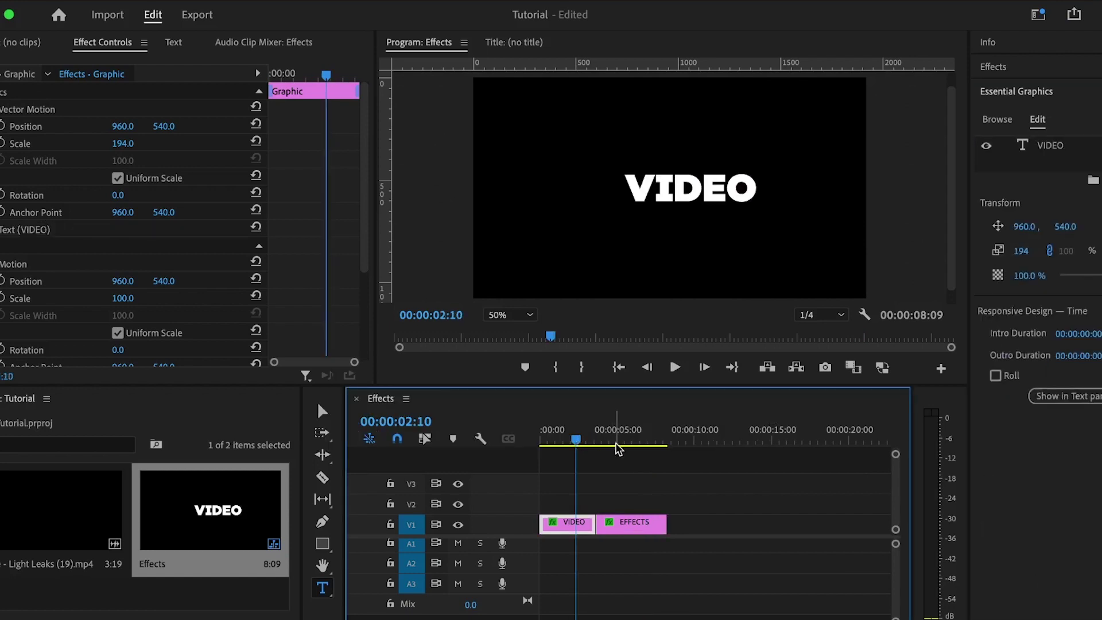
left_click(1055, 145)
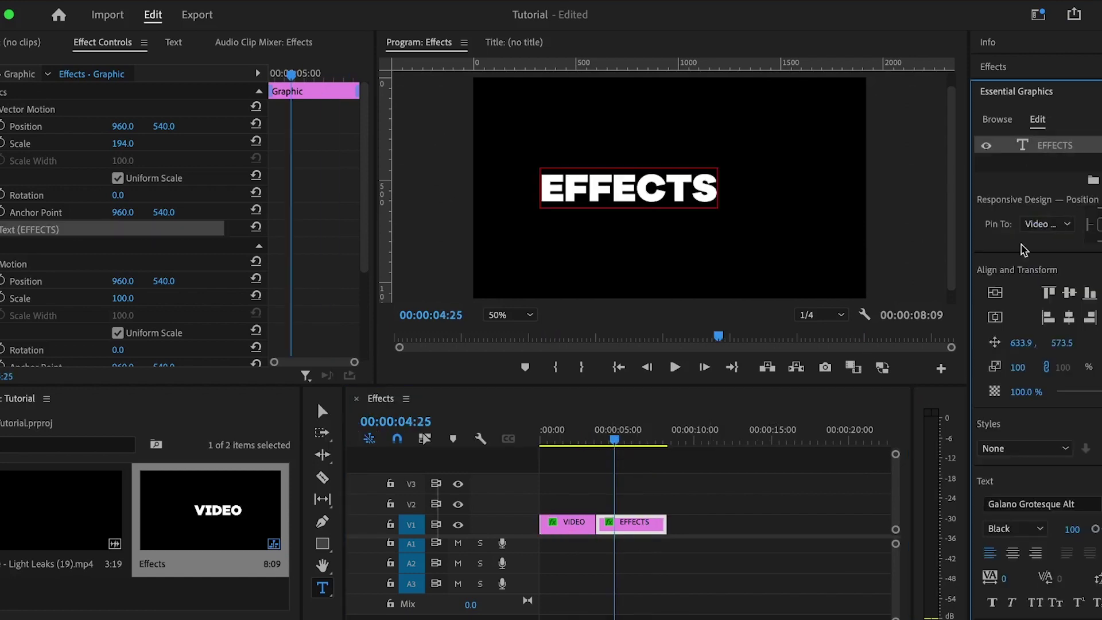
left_click(574, 441)
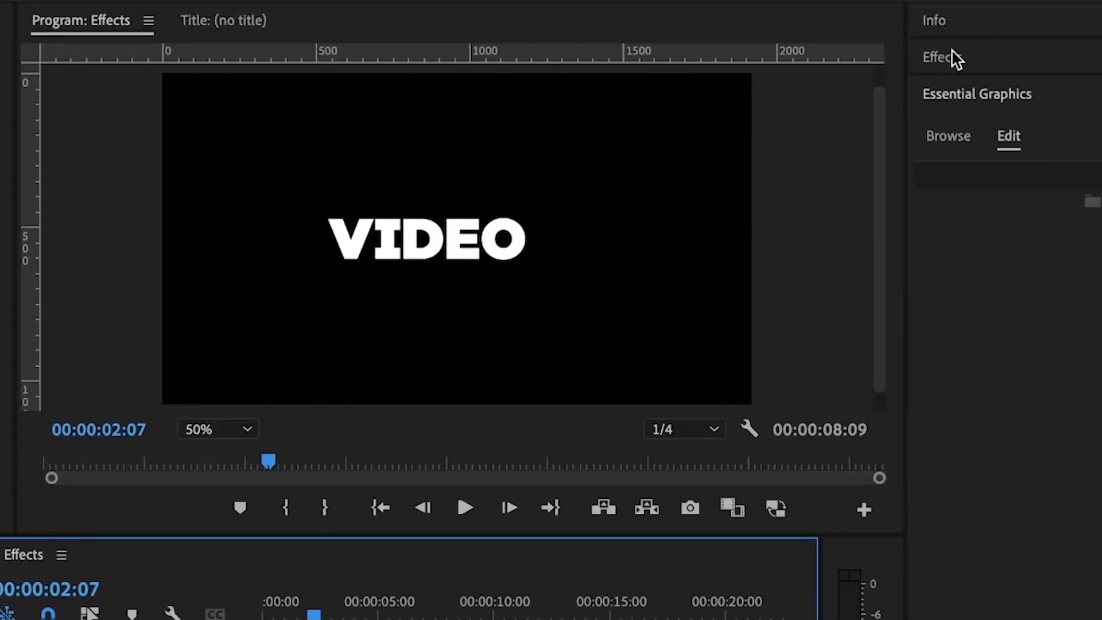
Show the Effects panel, glance through Presets and Lumetri Presets, and expand Video Effects
left_click(971, 55)
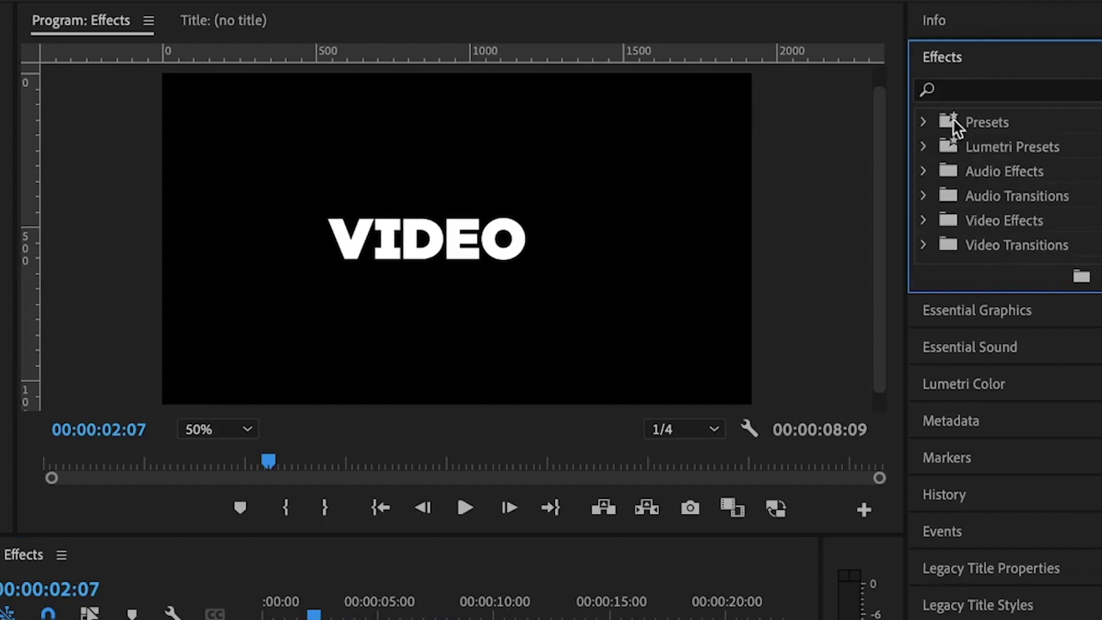
left_click(181, 6)
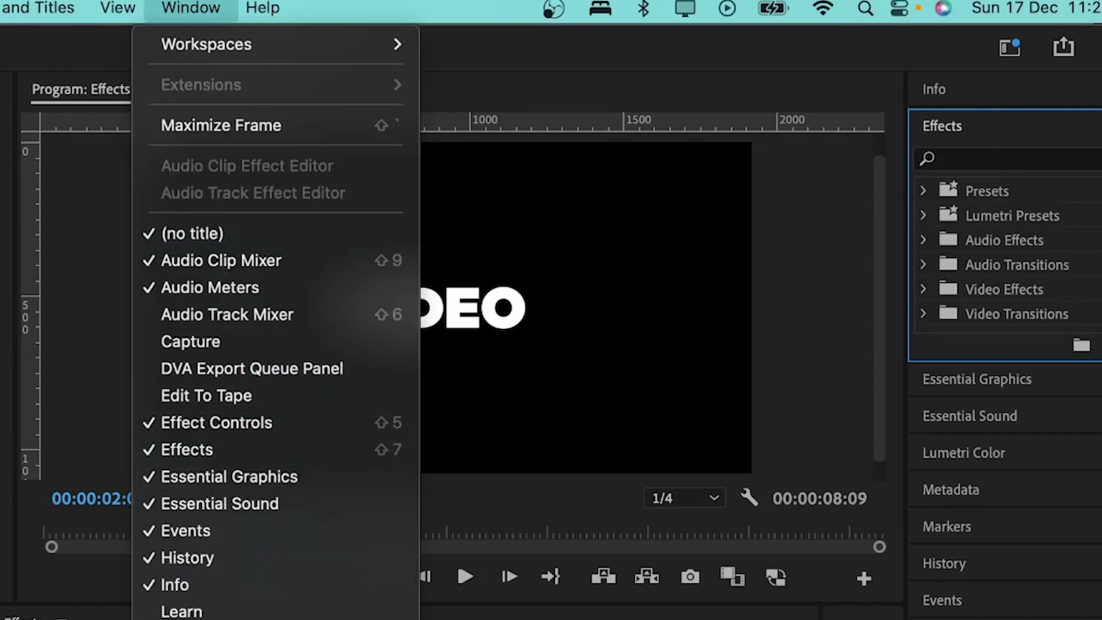
left_click(190, 453)
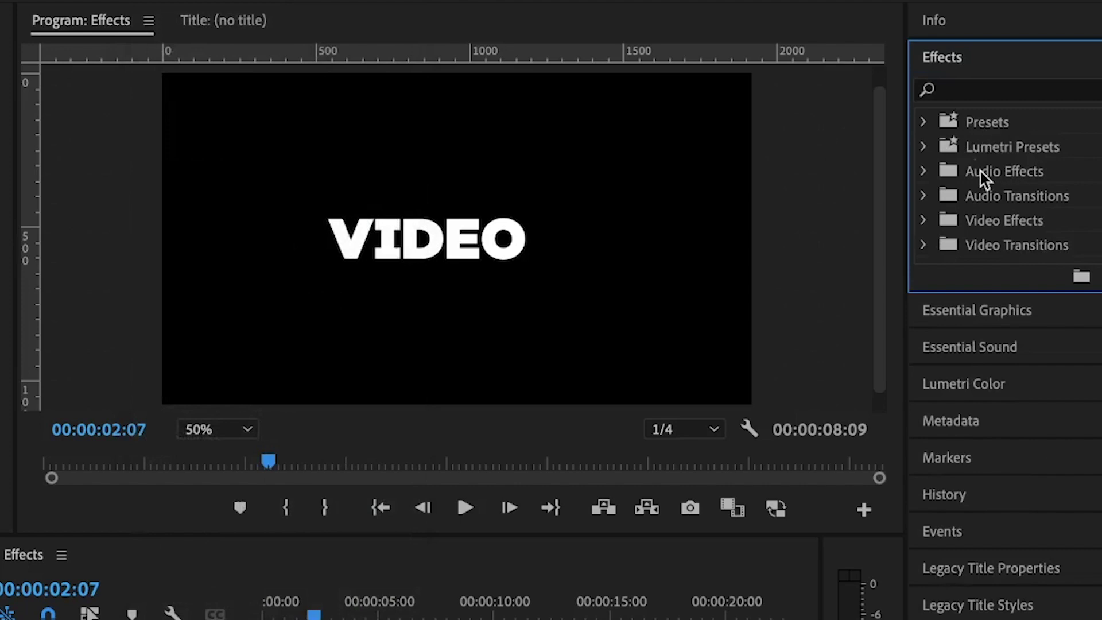
left_click(922, 122)
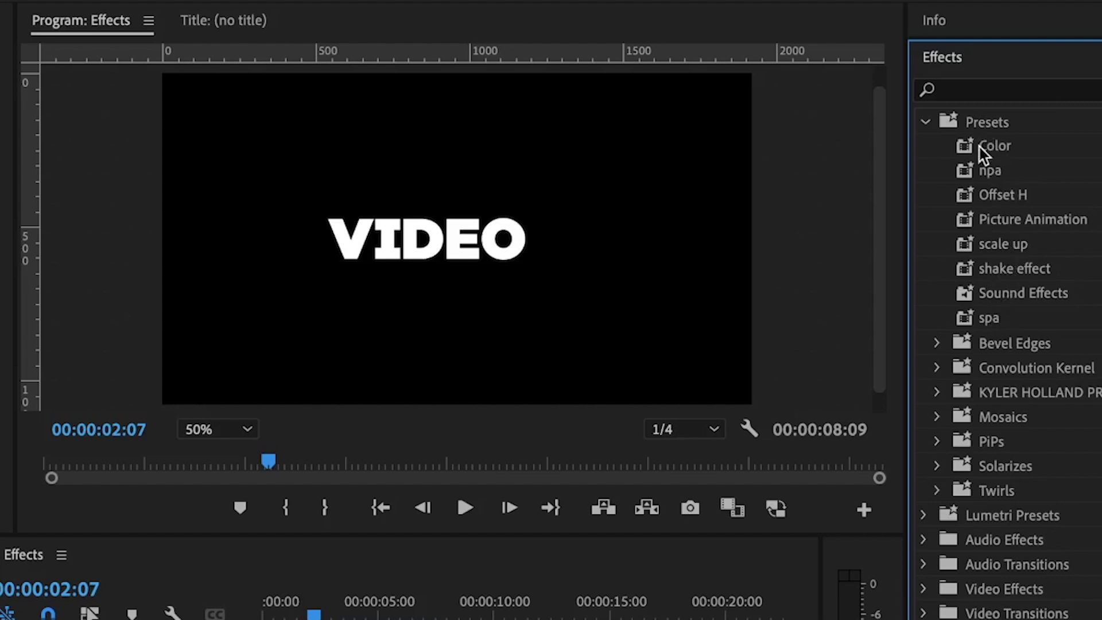
left_click(926, 122)
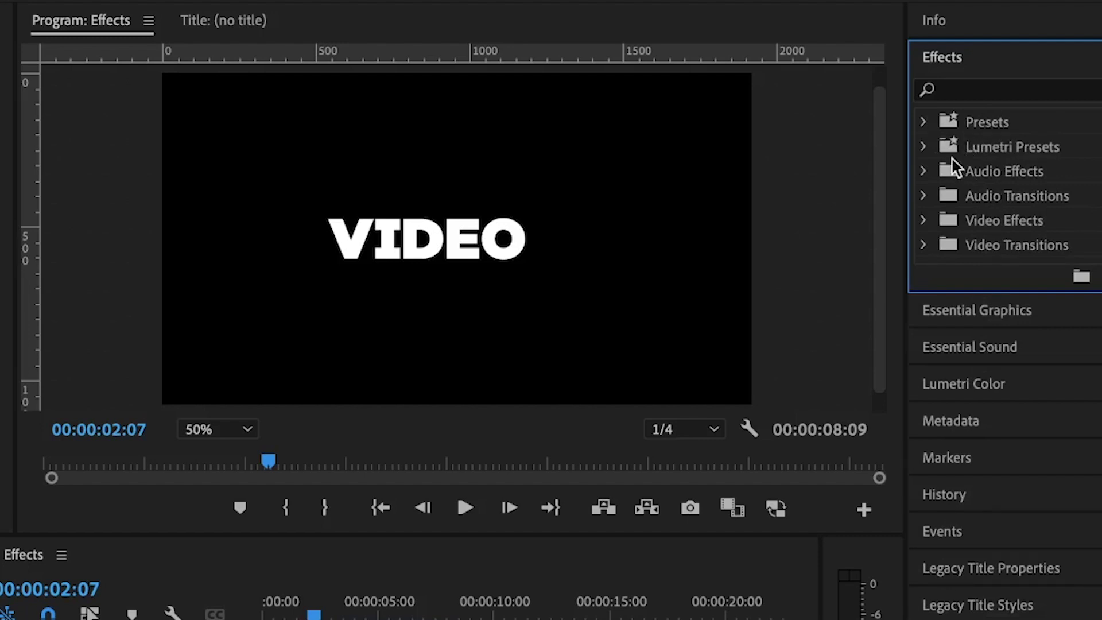
left_click(925, 147)
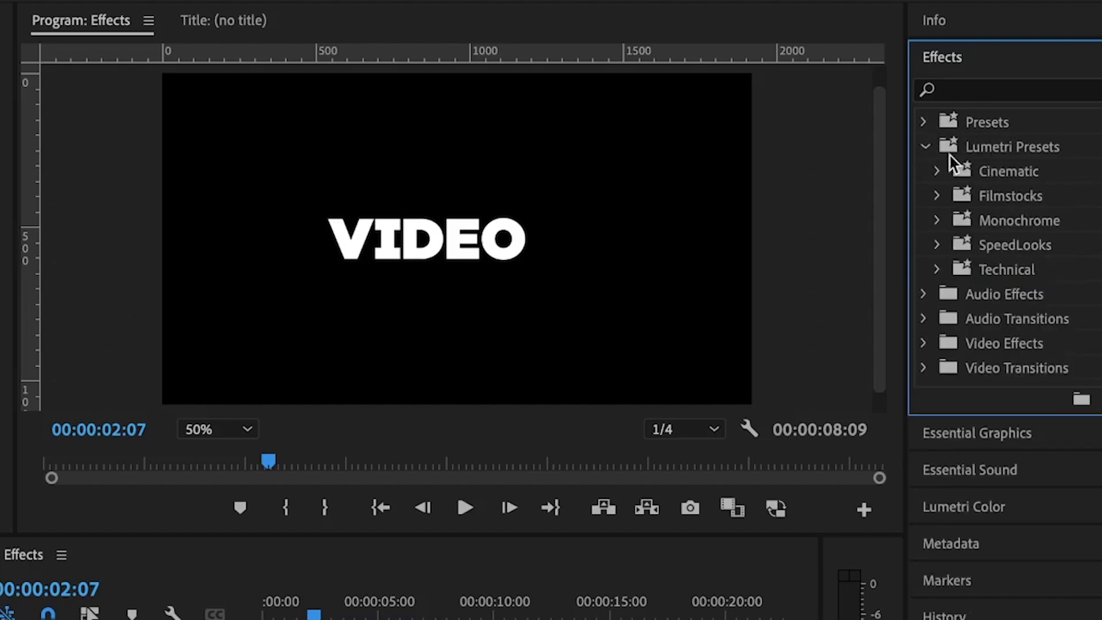
left_click(926, 147)
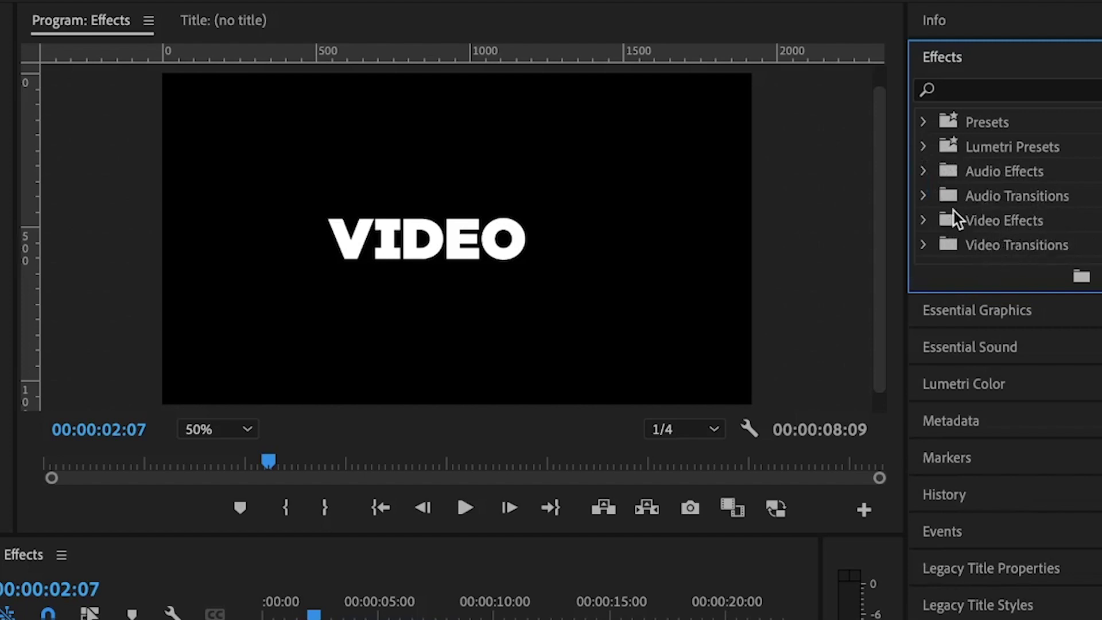
left_click(925, 220)
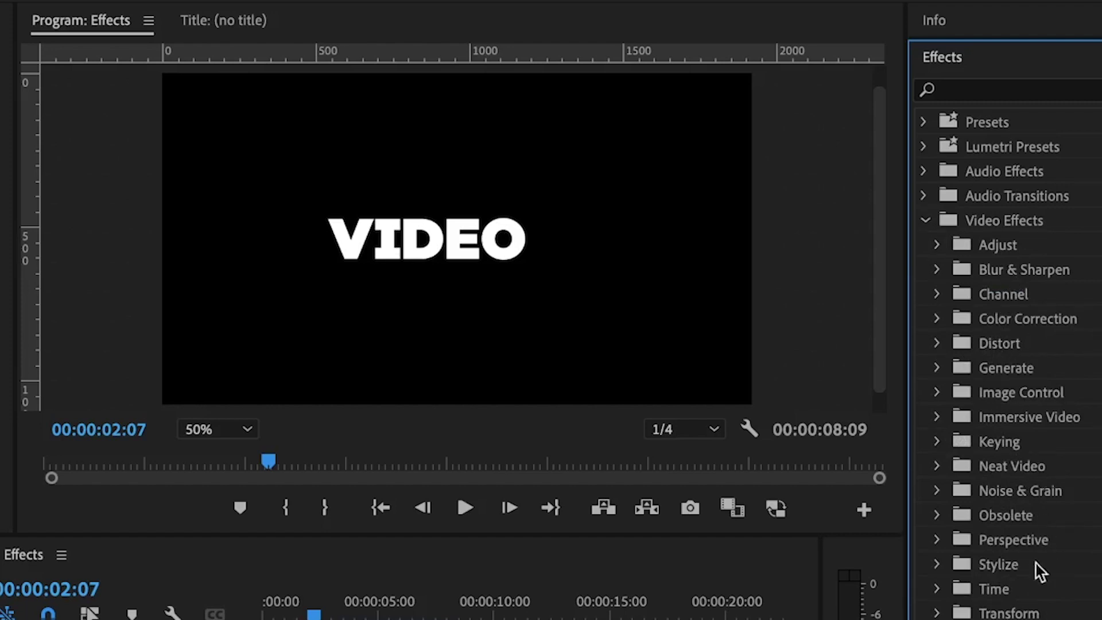
Search effects for 'TURB', try Turbulent Displace on the VIDEO clip, then undo it
left_click(970, 88)
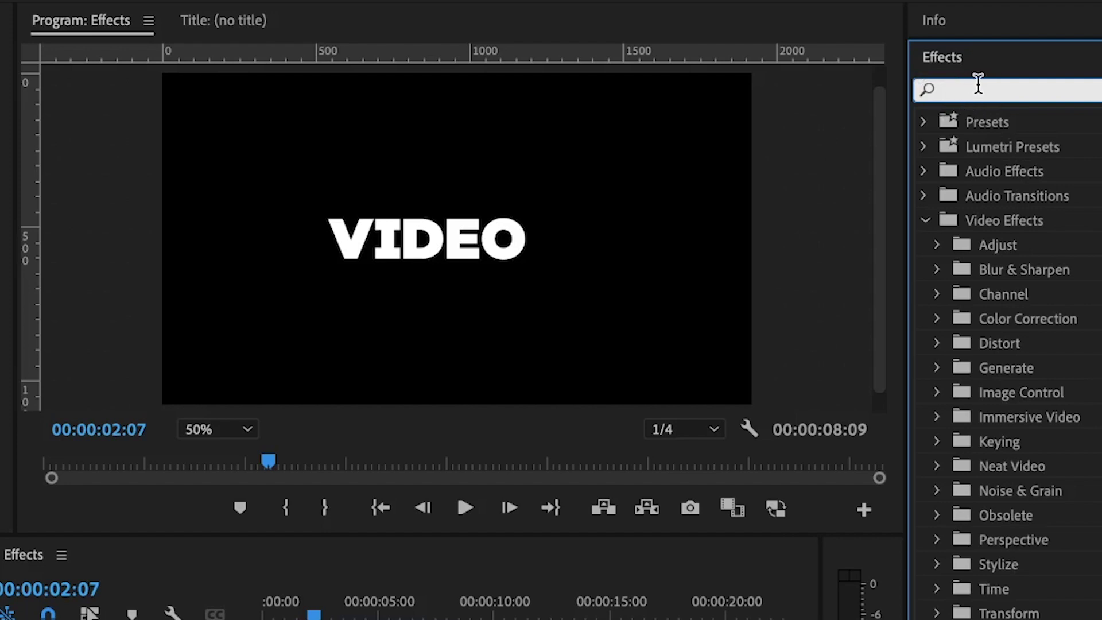
type("TURB")
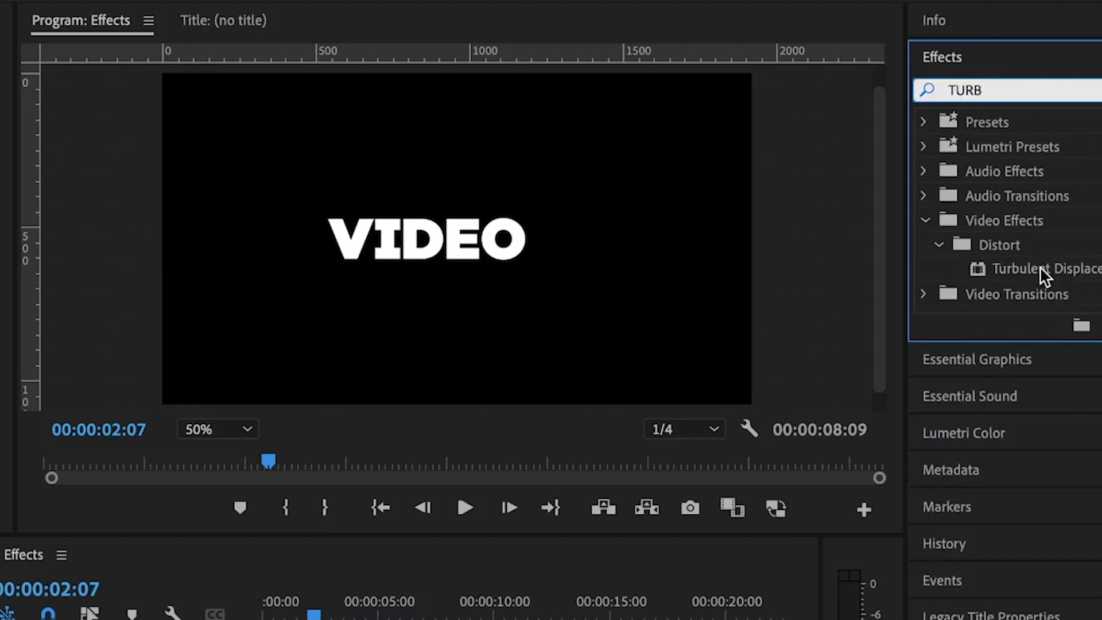
left_click_drag(1040, 268, 218, 619)
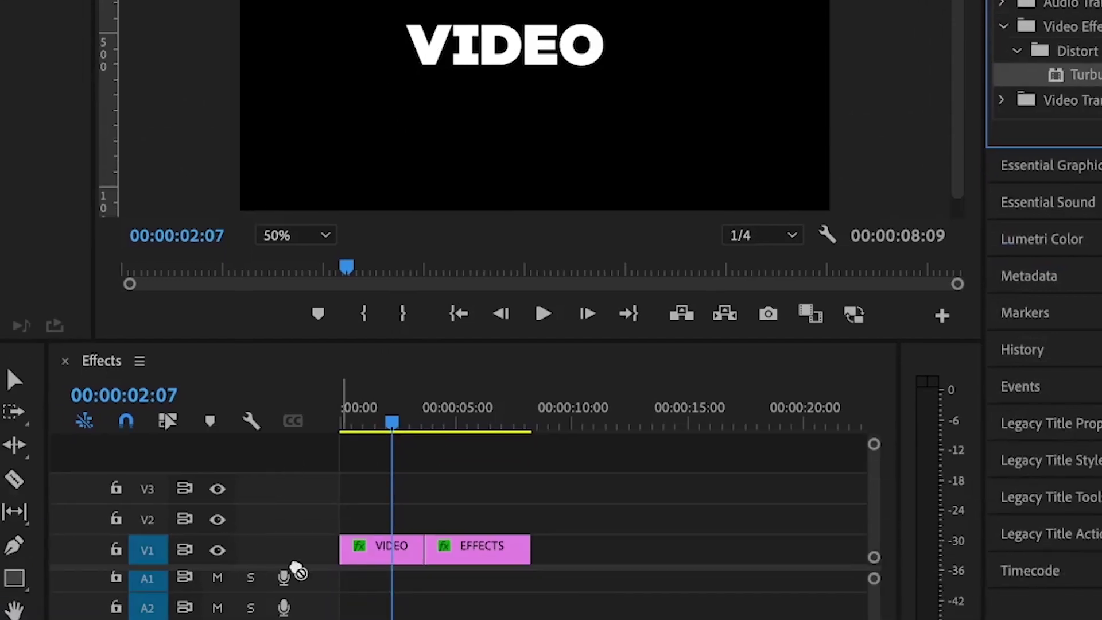
left_click_drag(299, 571, 377, 561)
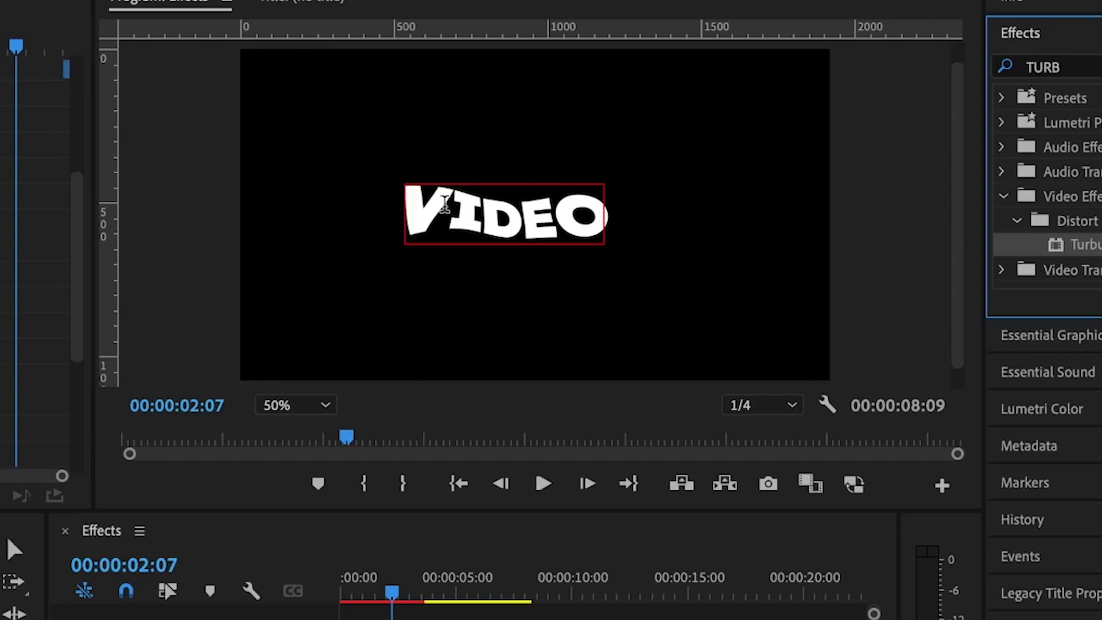
key("ctrl+z")
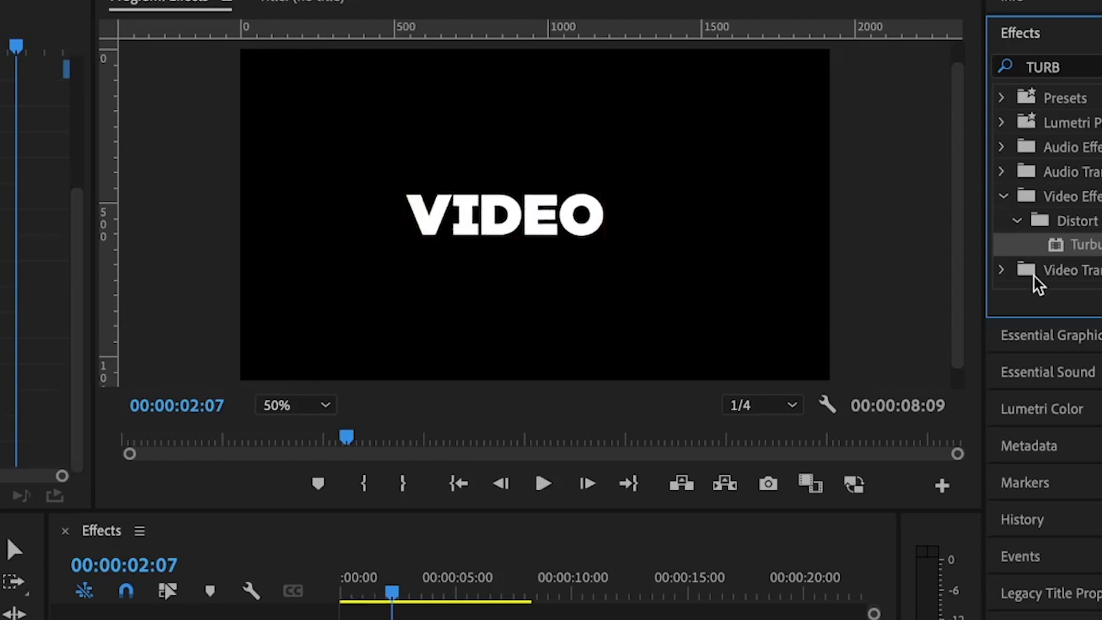
Place the Slide > Push transition on the VIDEO/EFFECTS cut and play it back
left_click(1003, 196)
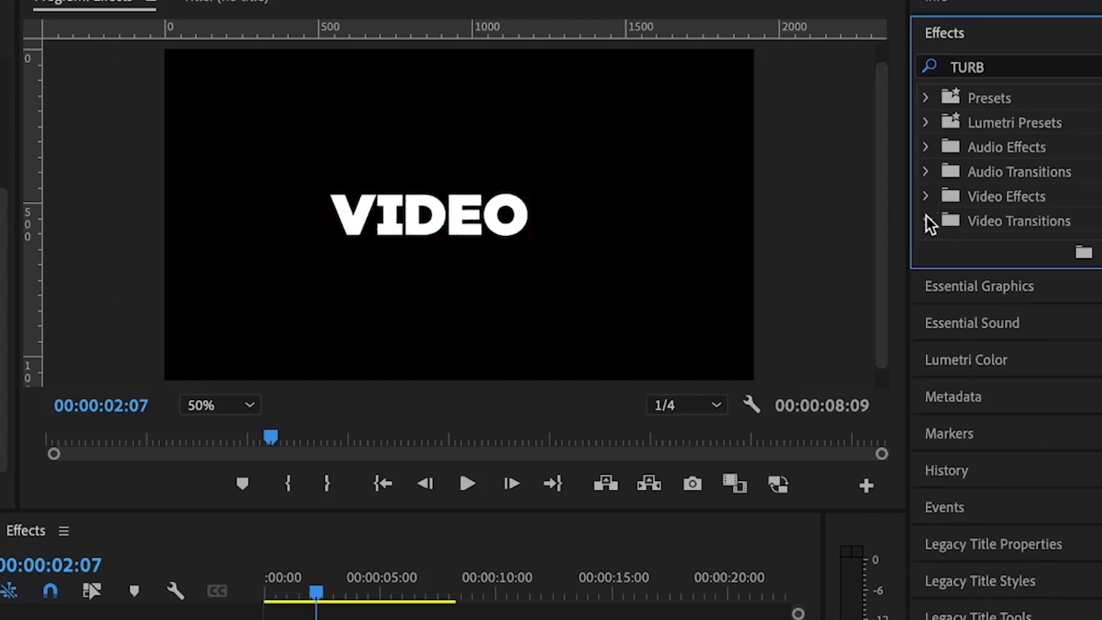
left_click(927, 222)
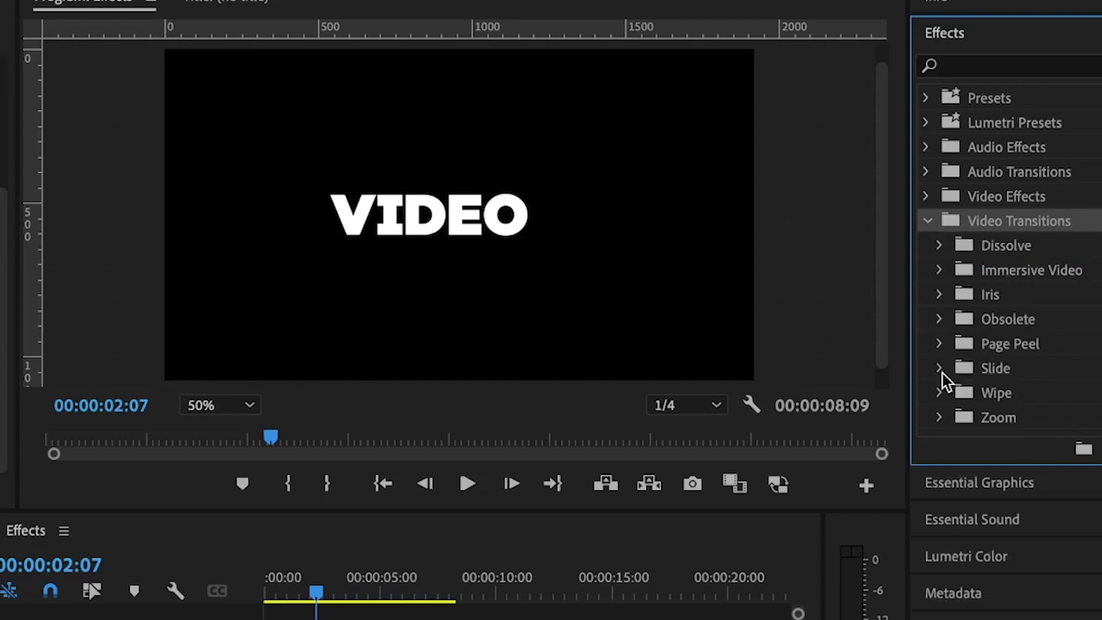
left_click(940, 369)
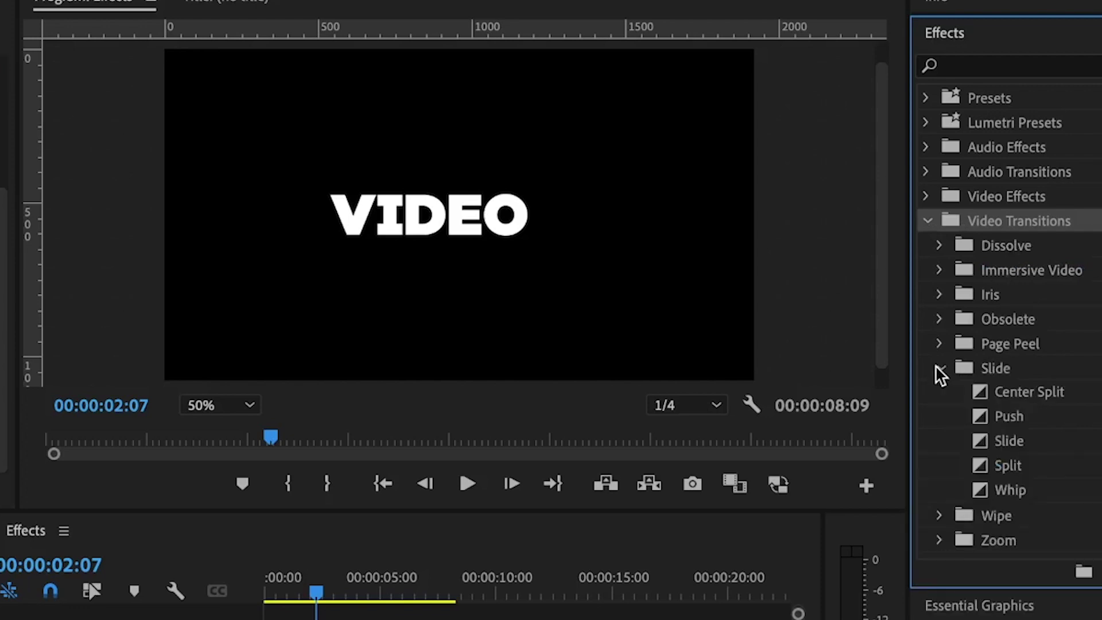
left_click_drag(1010, 417, 332, 619)
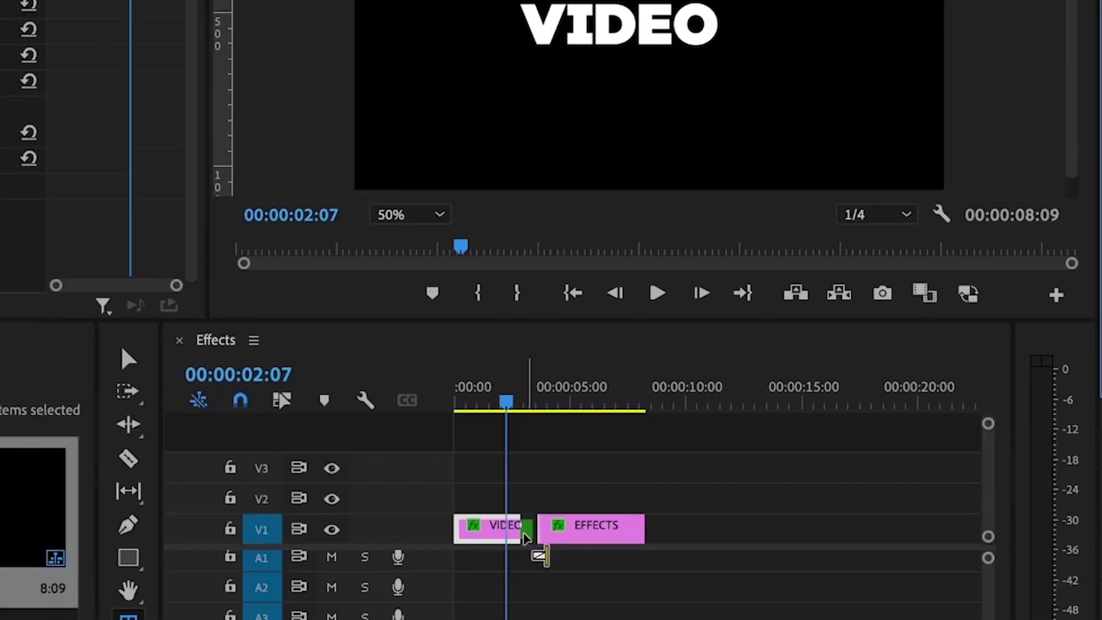
left_click_drag(524, 533, 550, 509)
key("space")
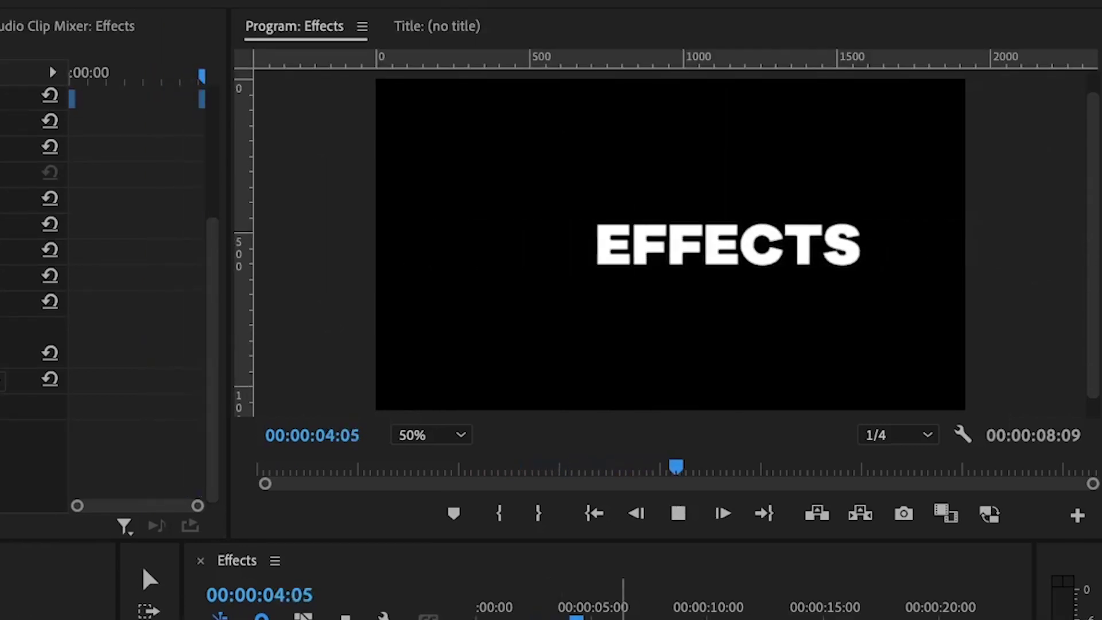
Stop playback and inspect the VIDEO clip's Transform effect at Position 960, 540
left_click(556, 616)
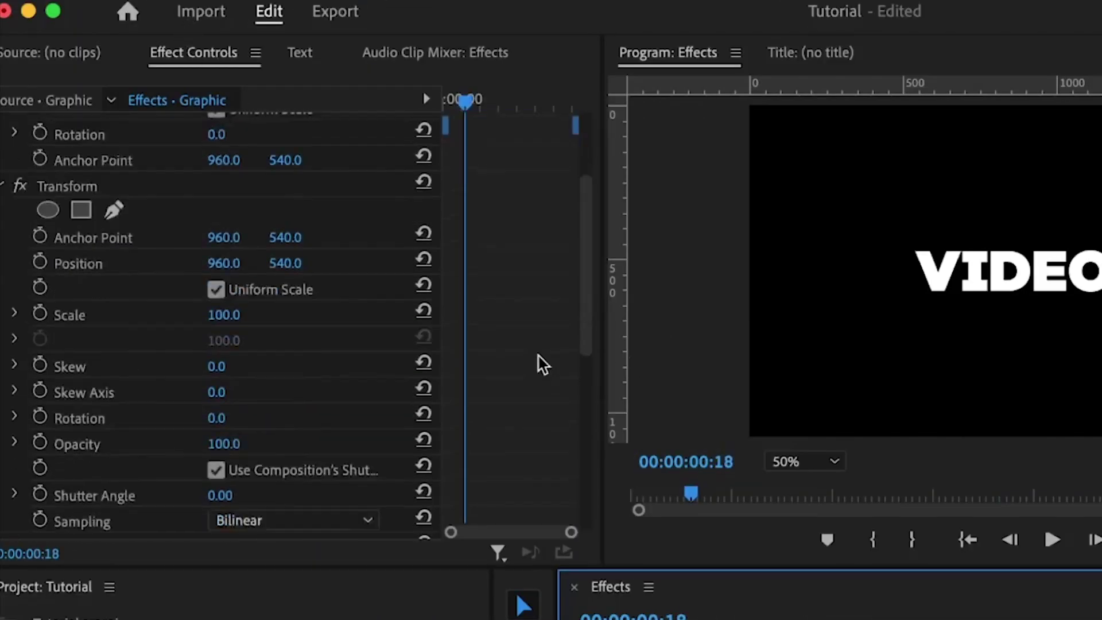
scroll(542, 365, "down", 1)
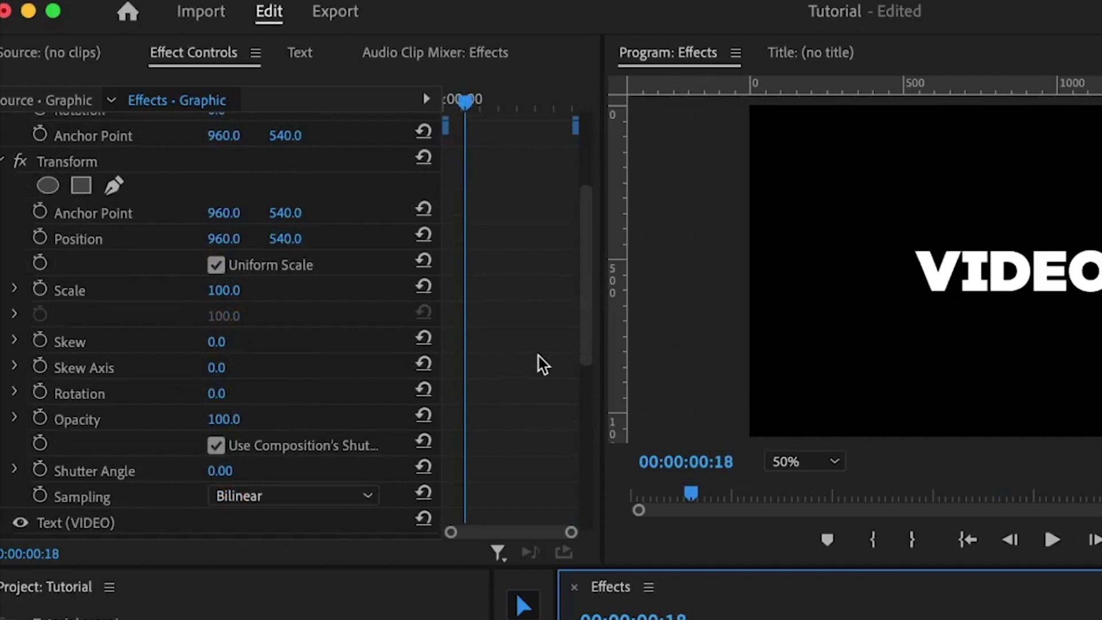
Keyframe the Transform position ten frames apart, moving the VIDEO title down at the first keyframe
left_click(38, 238)
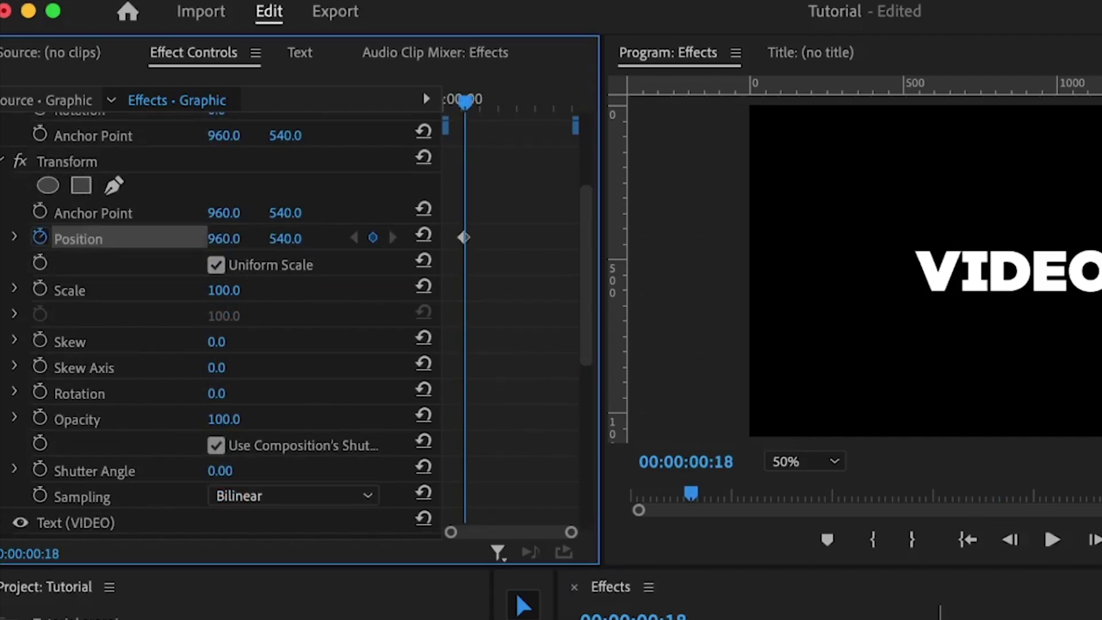
key("shift+Right")
key("shift+Right")
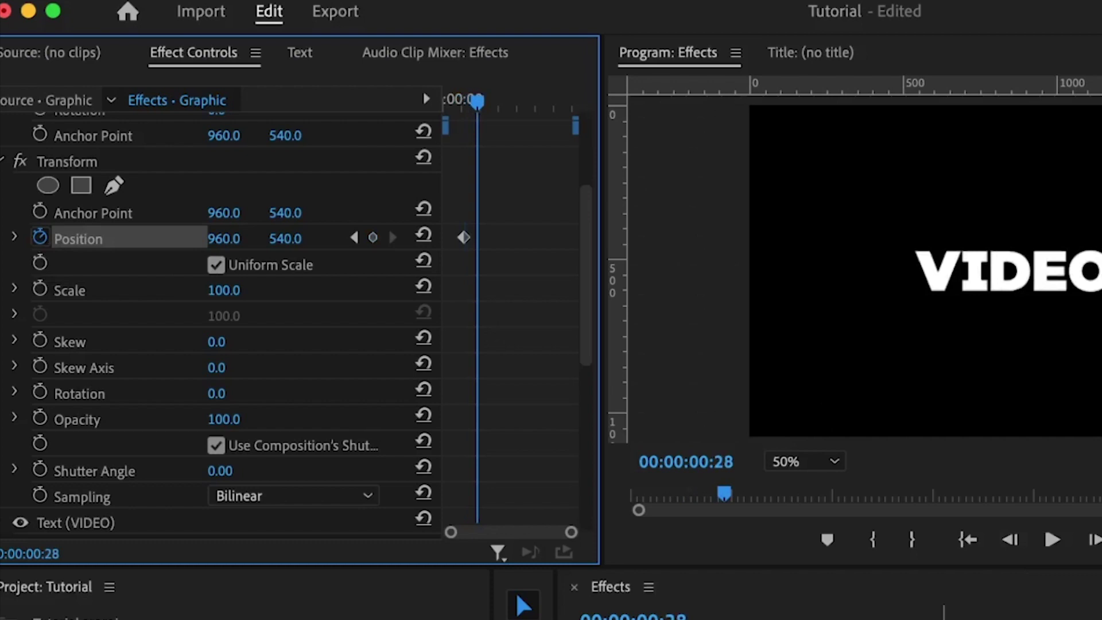
left_click(374, 237)
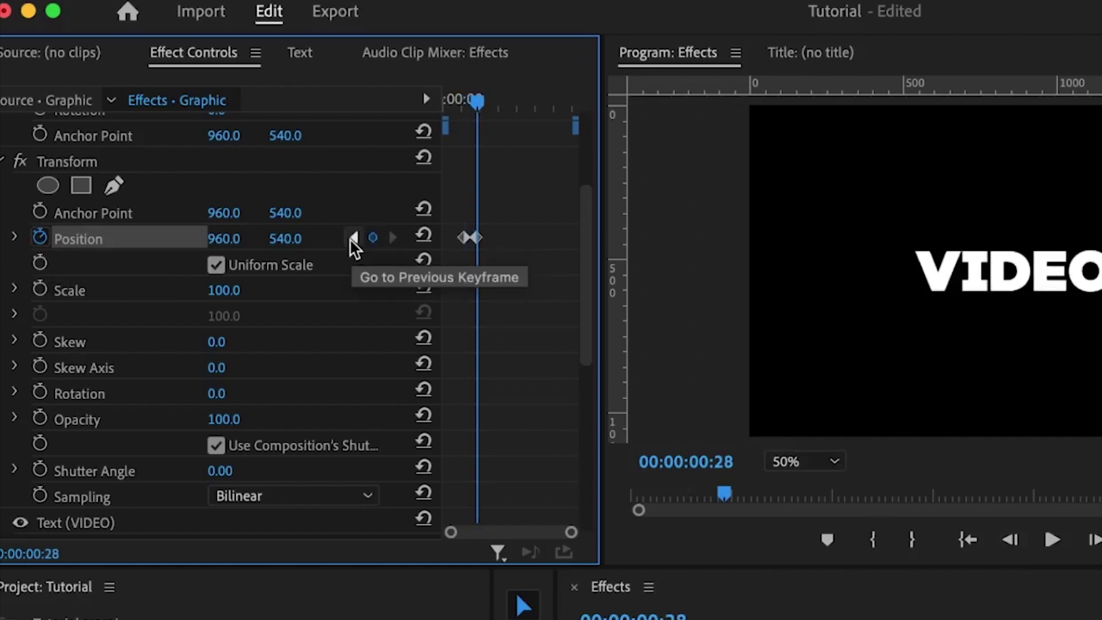
left_click(355, 237)
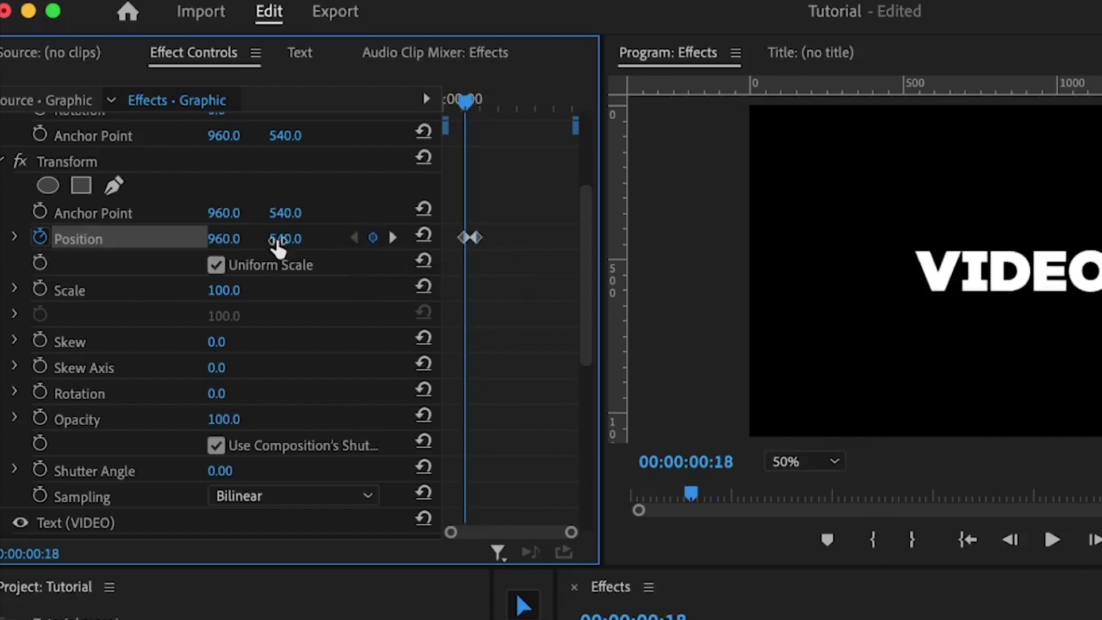
left_click_drag(278, 243, 653, 243)
Set the Position keyframe's temporal interpolation to Ease In and preview the animation
right_click(464, 238)
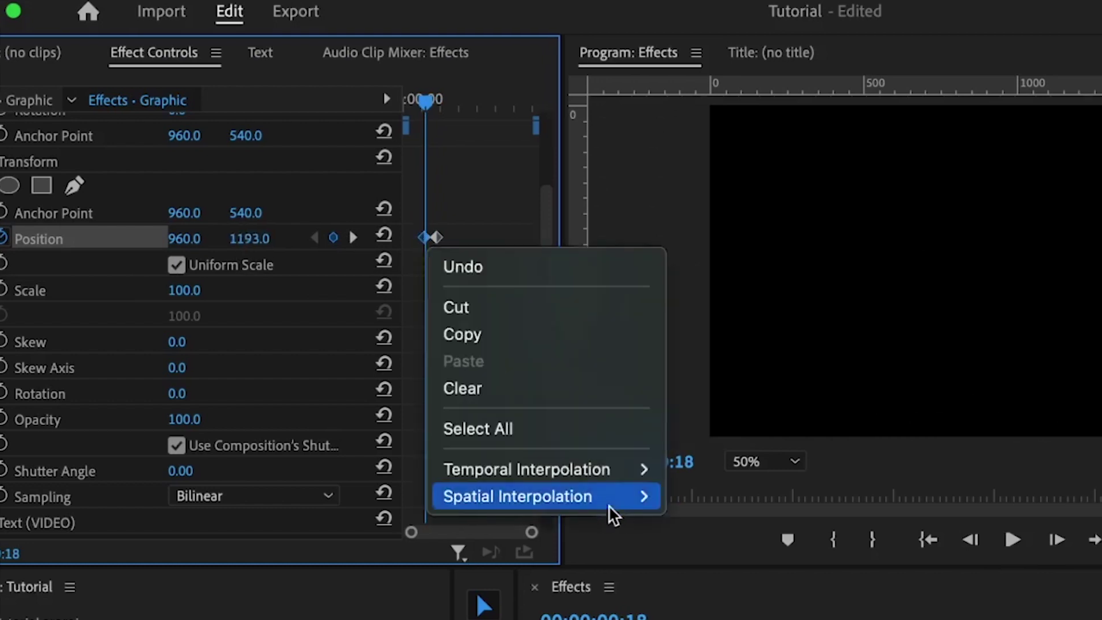
left_click(497, 201)
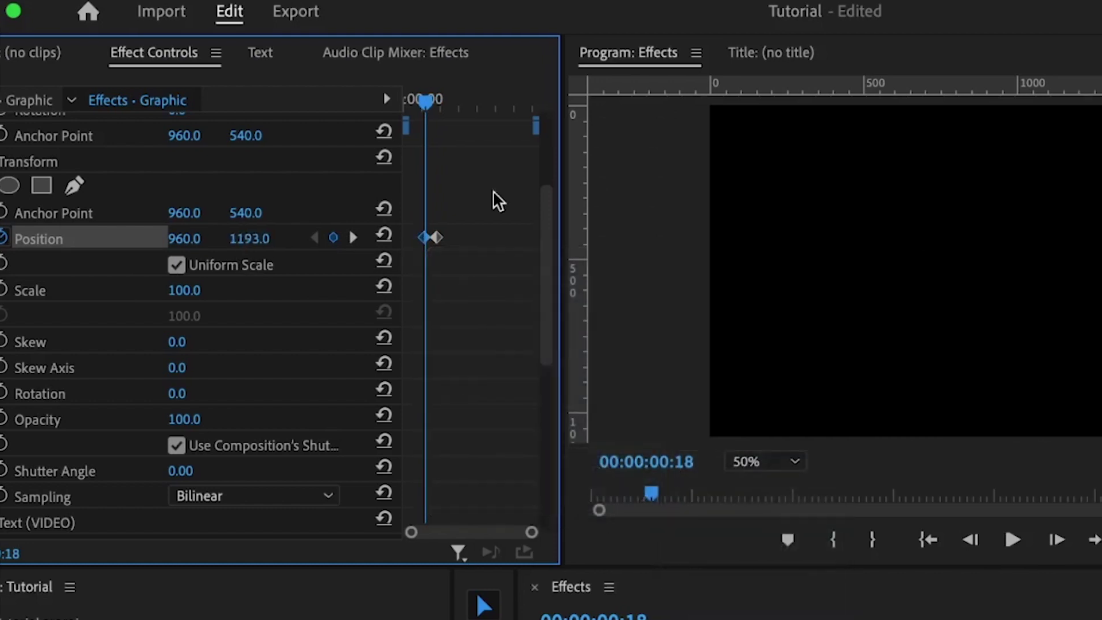
right_click(437, 236)
mouse_move(623, 463)
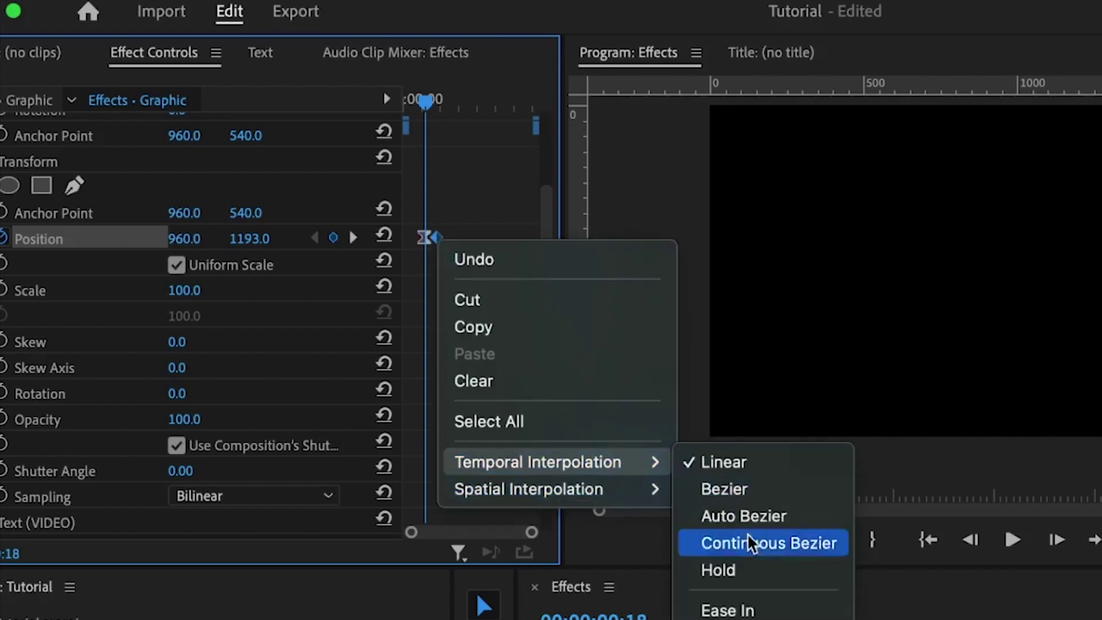
left_click(732, 612)
key("space")
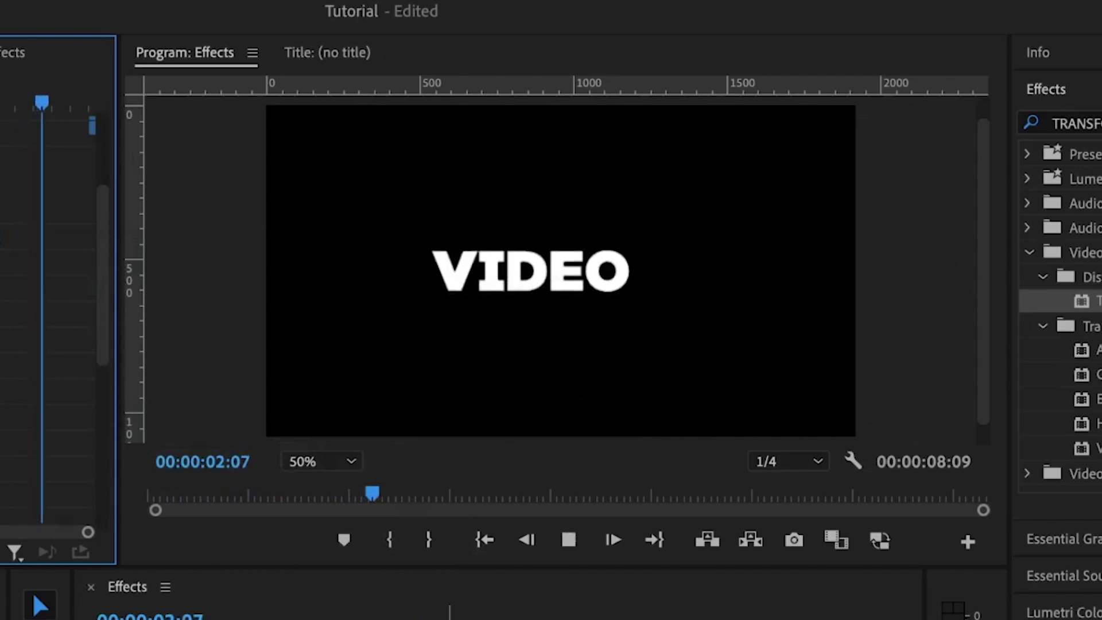
left_click(453, 603)
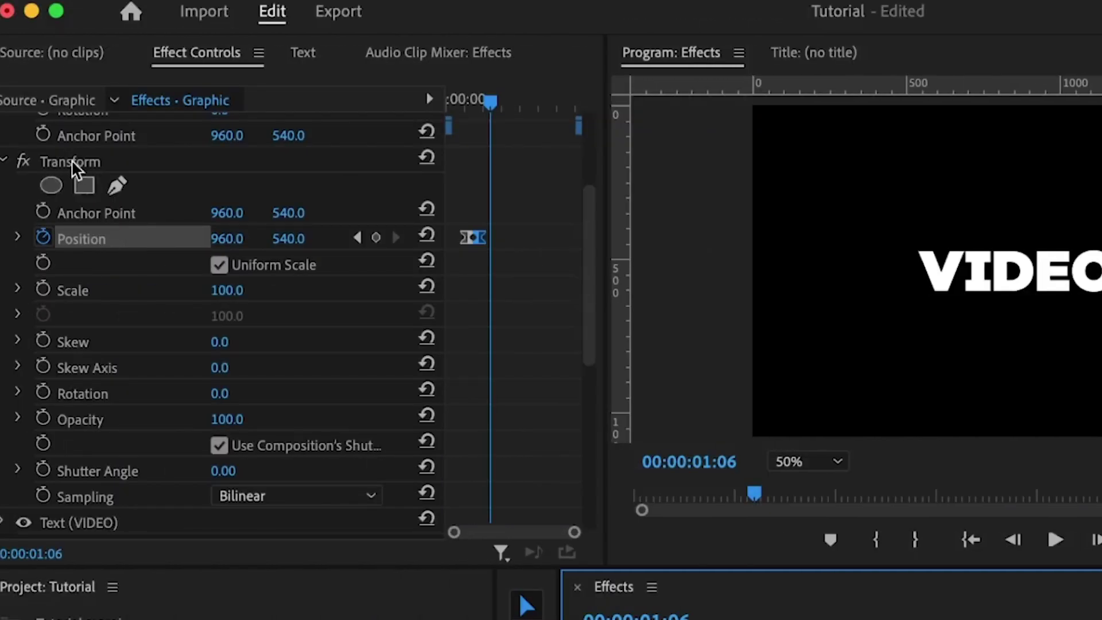
Save the keyframed Transform effect as a preset named POSITION
right_click(72, 162)
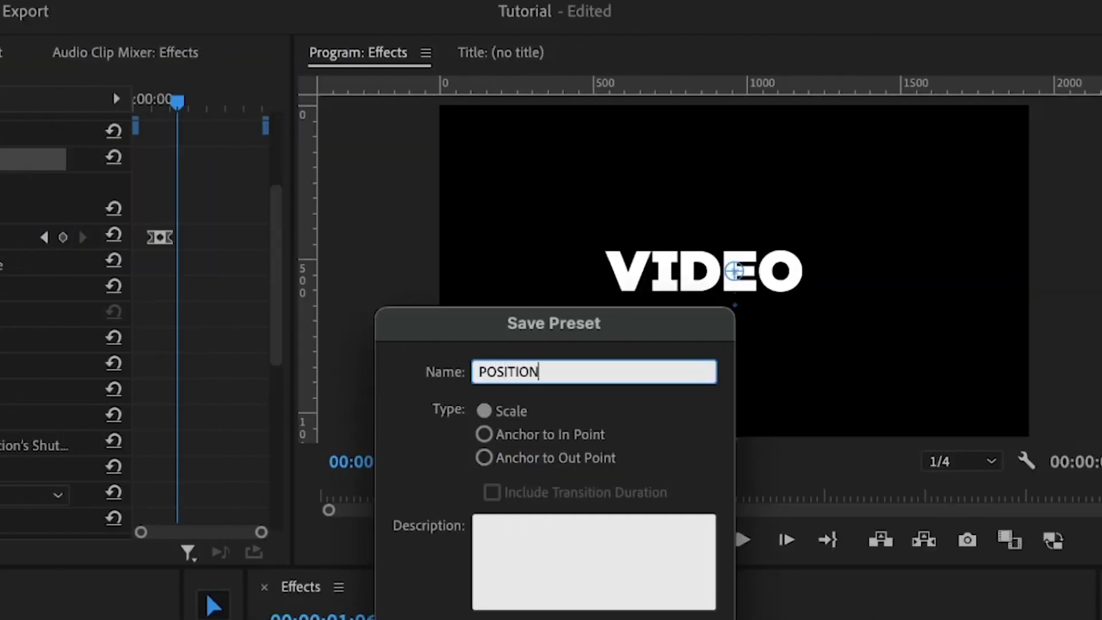
key("Return")
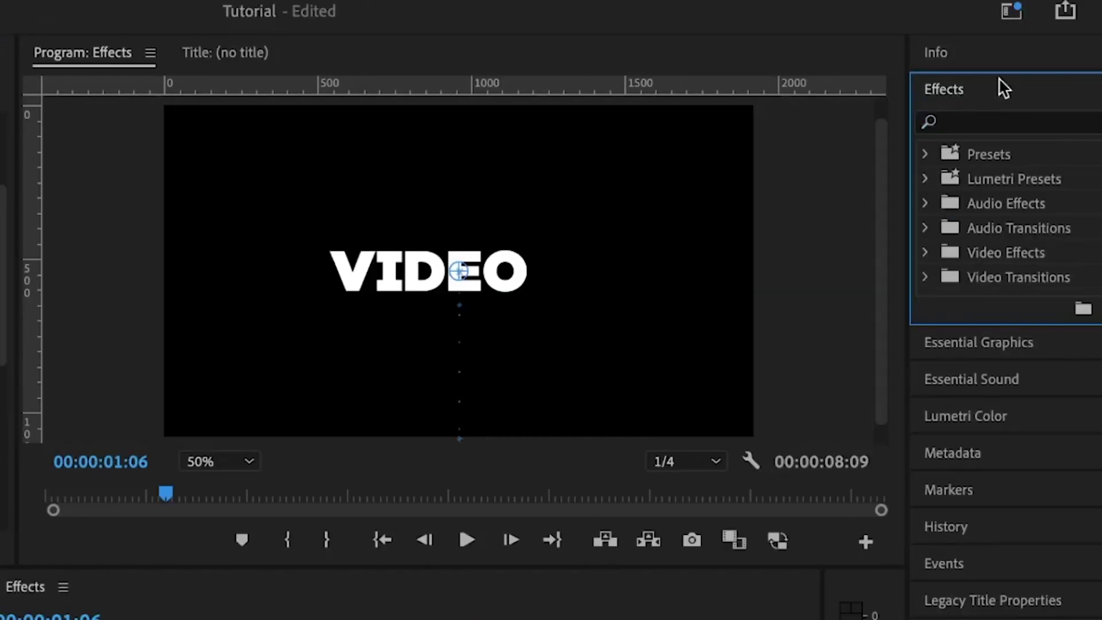
Expand the Effects panel's Presets folder to confirm POSITION is listed
left_click(926, 154)
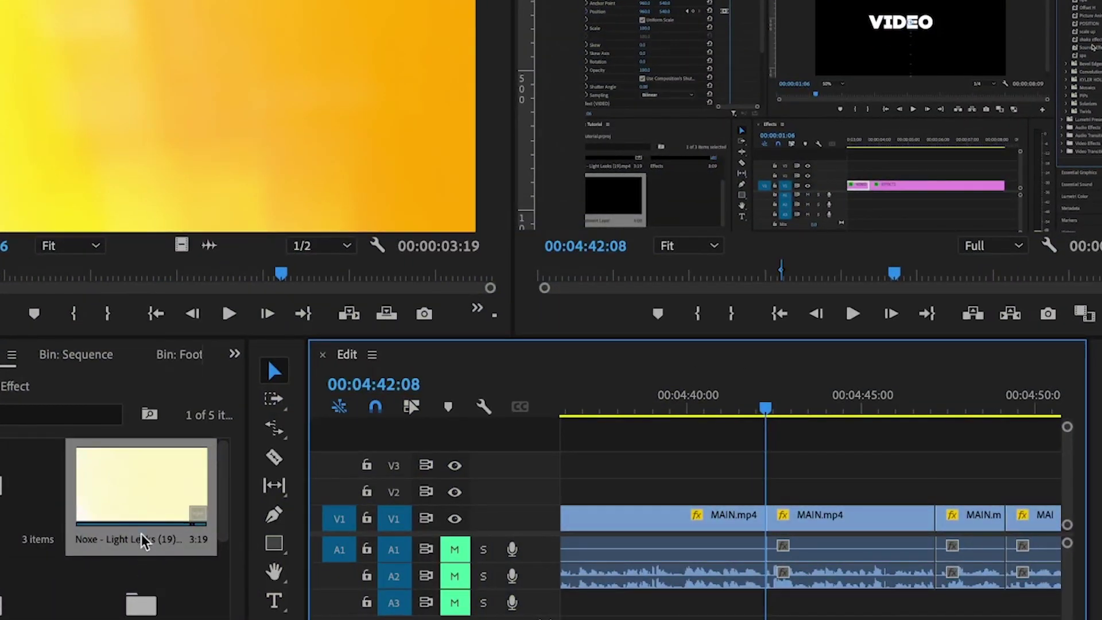
Put the Noxe light-leak video only on V2 above MAIN.mp4 and play it through
left_click(153, 492)
left_click(210, 201)
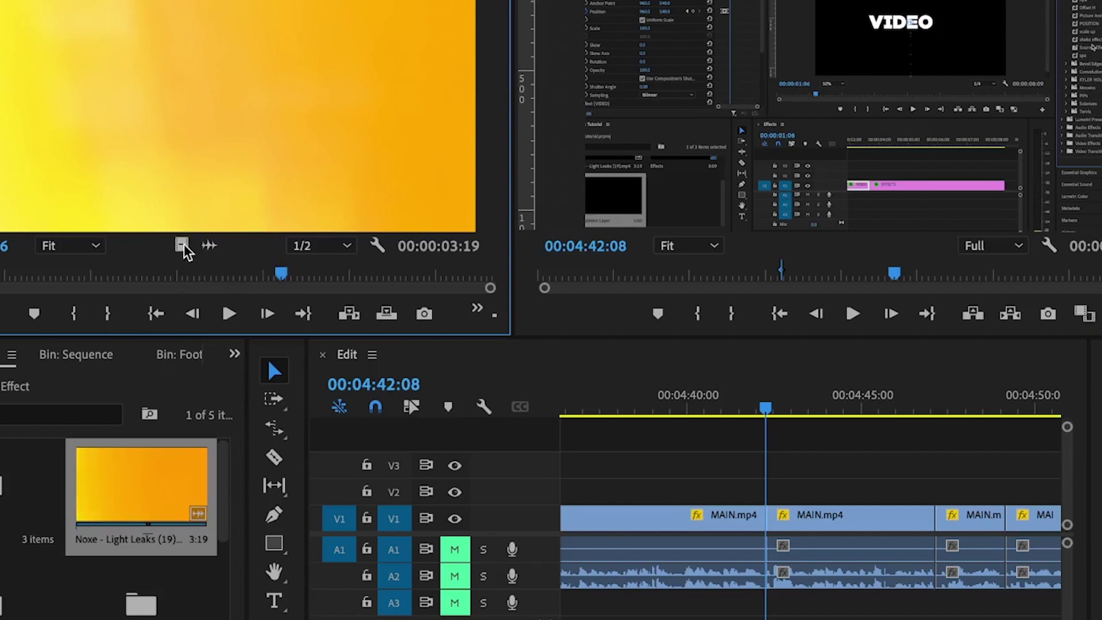
left_click_drag(181, 246, 770, 504)
left_click(809, 402)
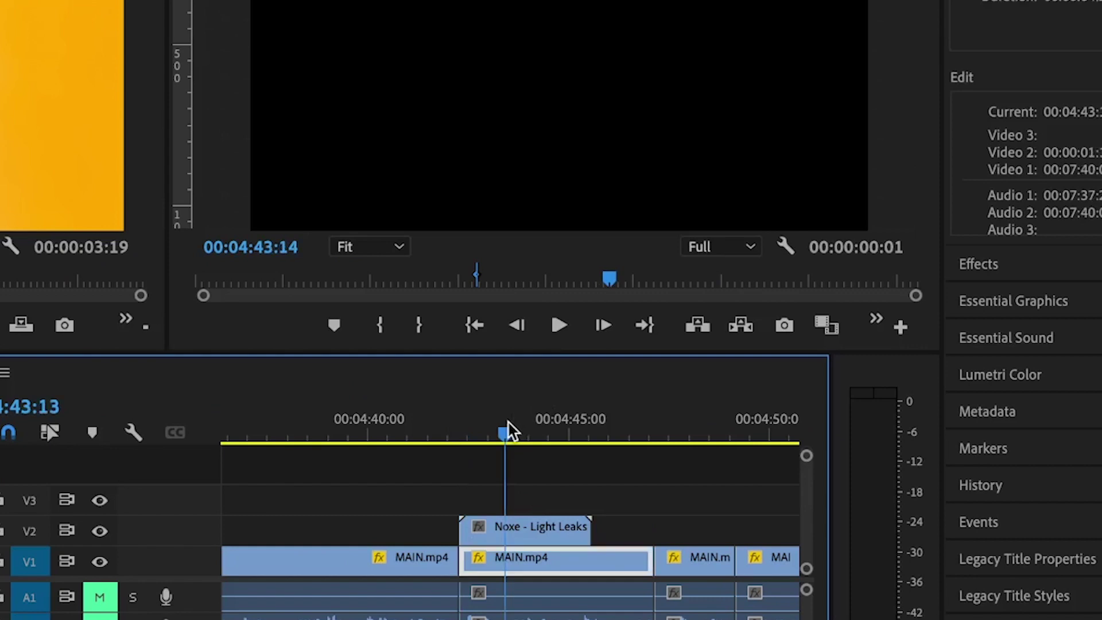
left_click(444, 425)
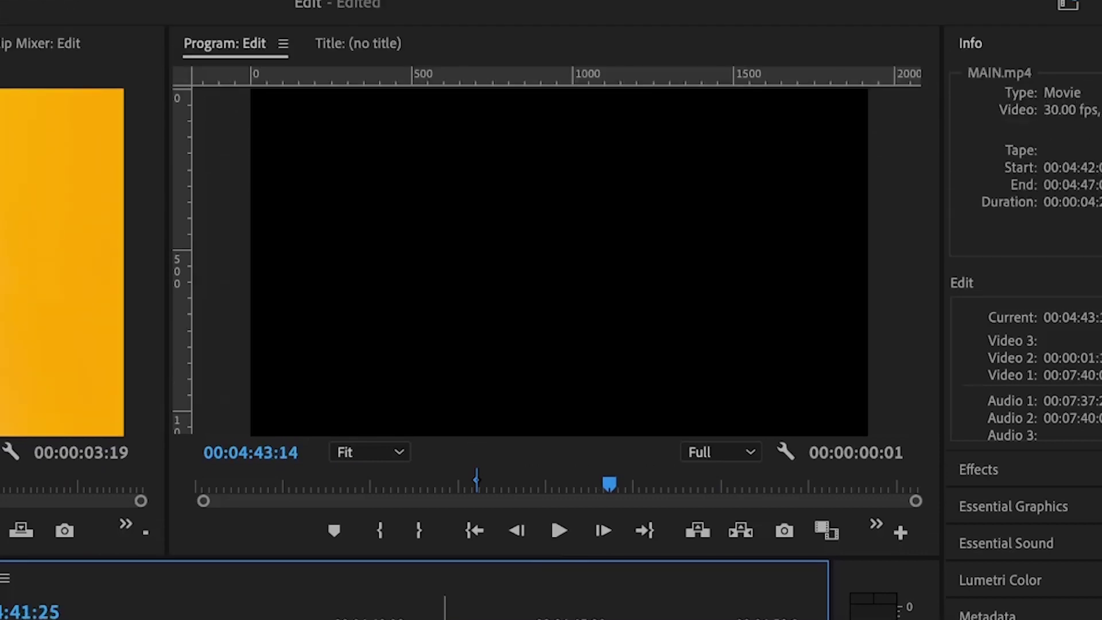
key("space")
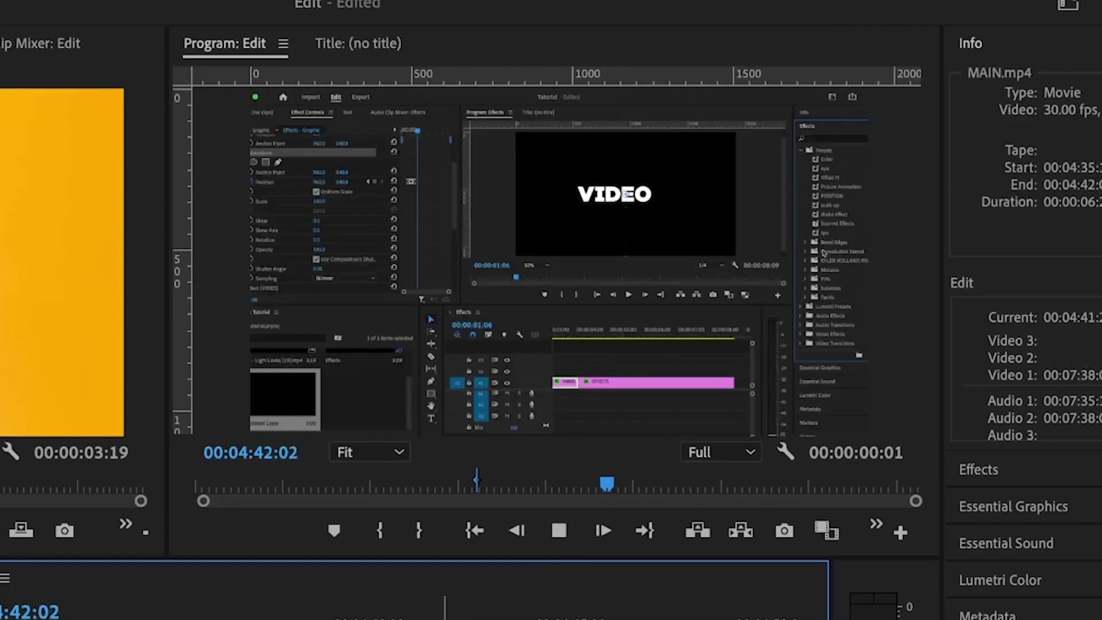
key("space")
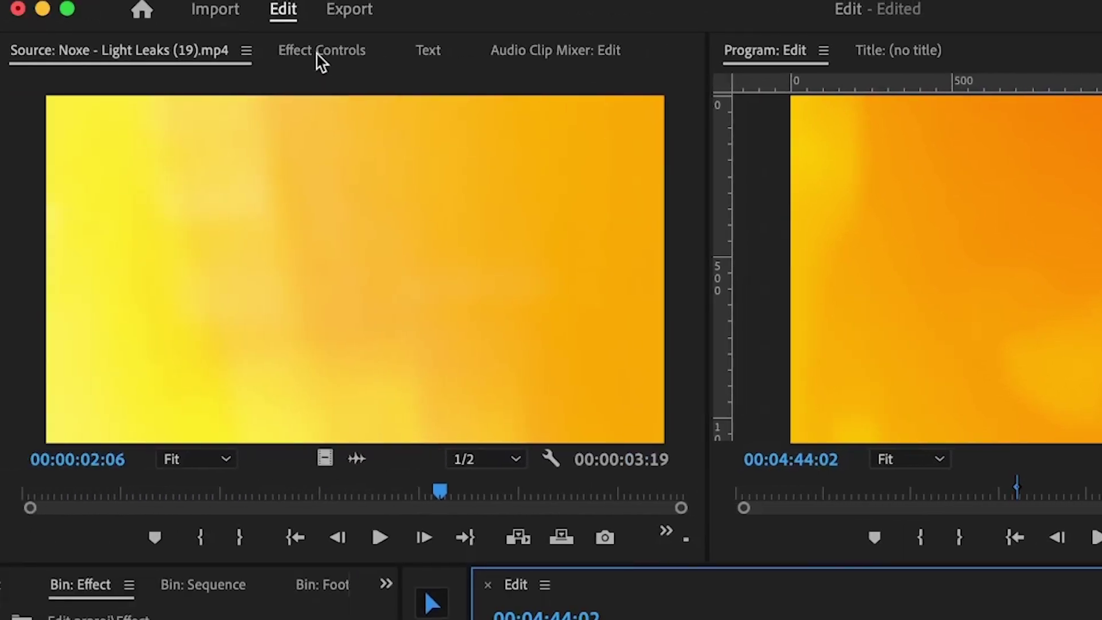
Set the light-leak clip's blend mode to Screen and its opacity to 70%
left_click(321, 52)
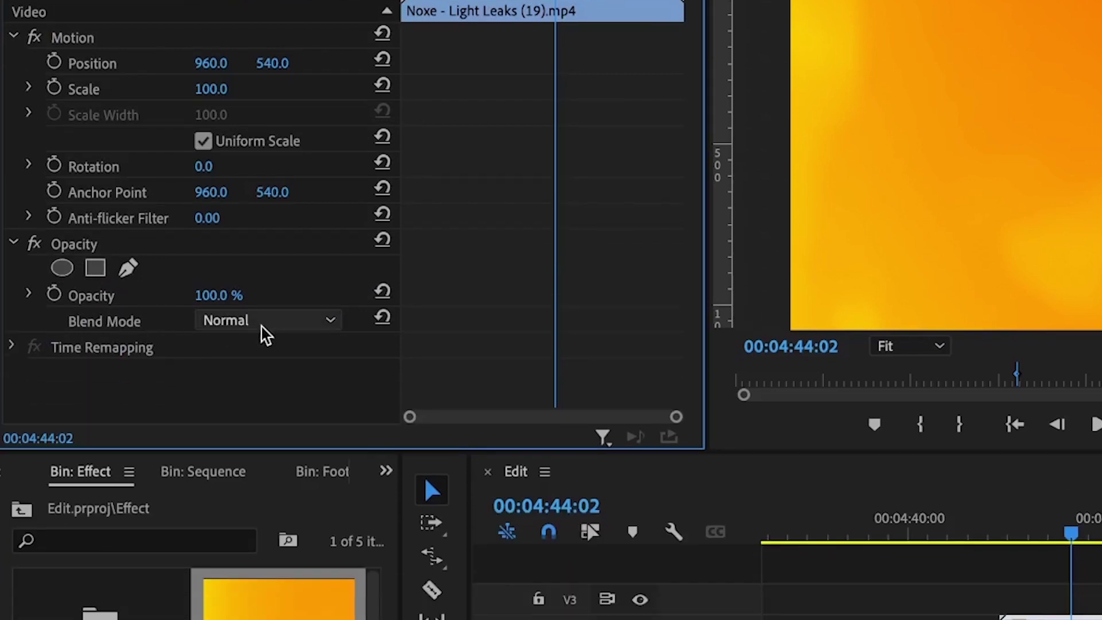
left_click(328, 437)
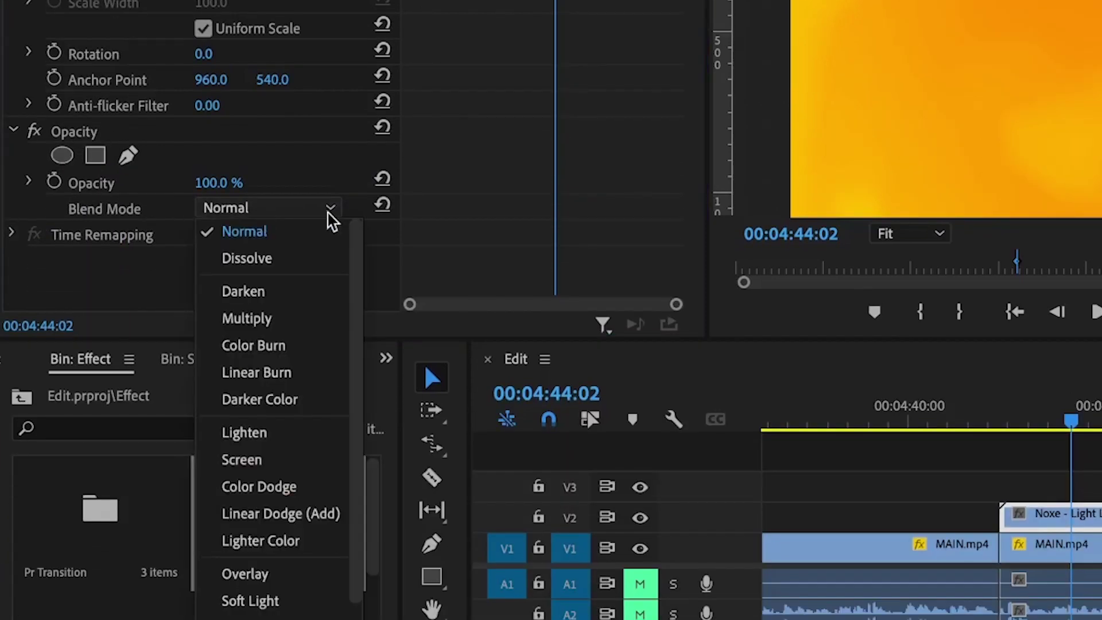
left_click(242, 459)
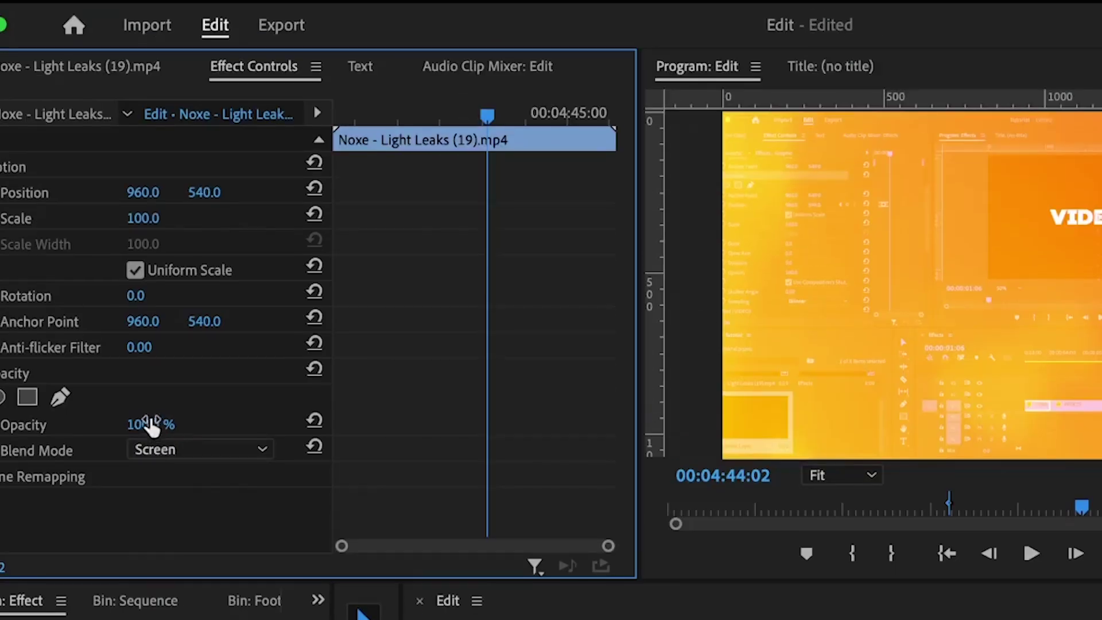
left_click(152, 425)
type("70")
key("Return")
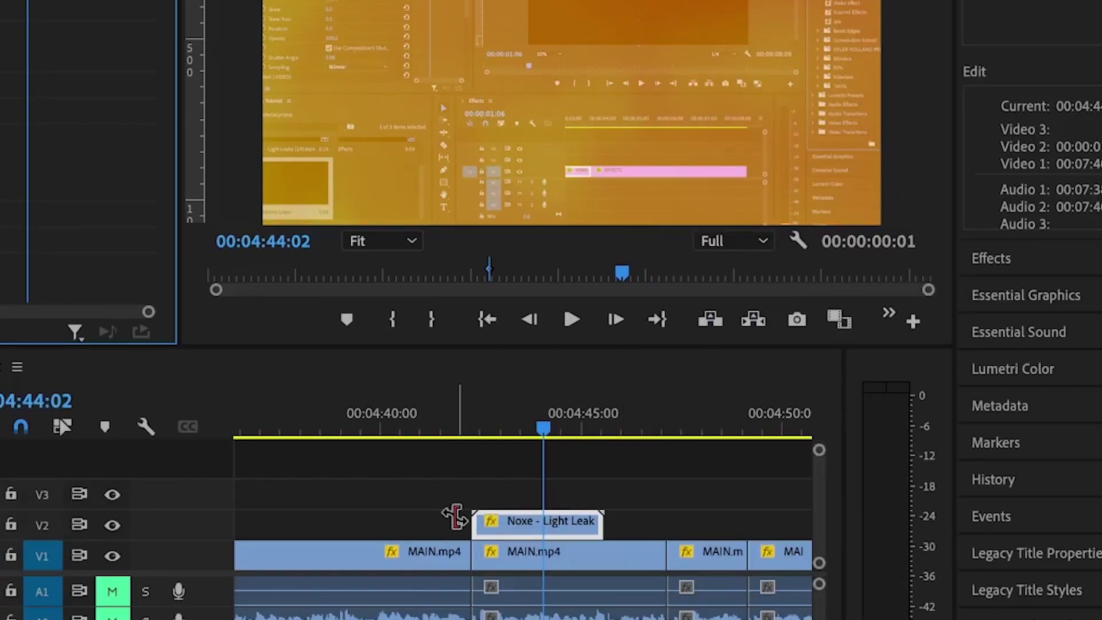
Trim the light-leak clip's end to about 22 frames and preview the overlay
left_click(456, 516)
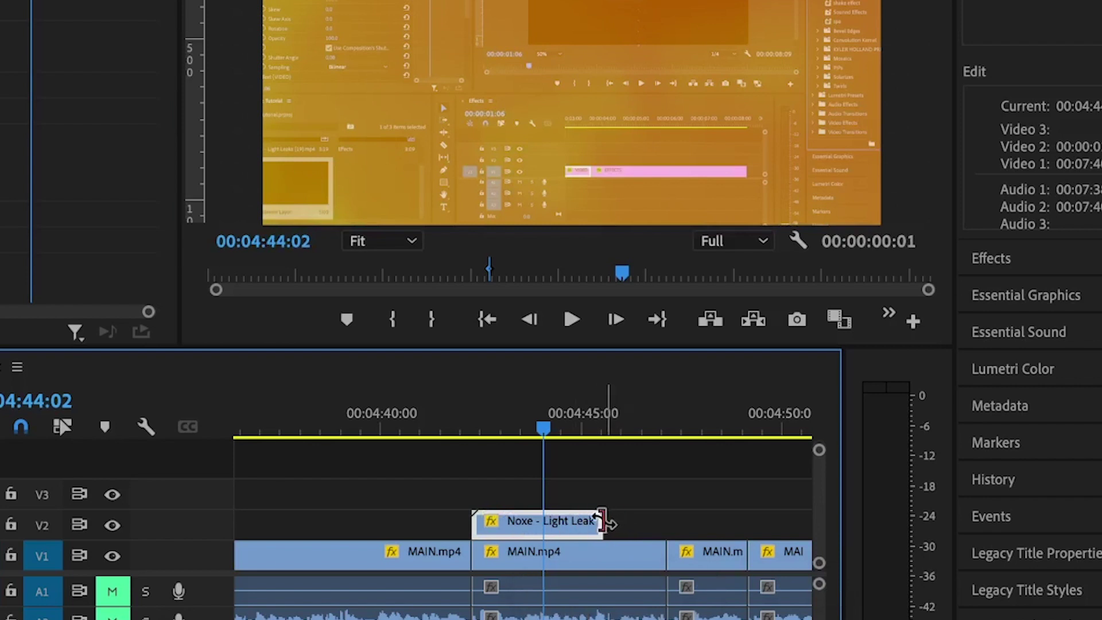
left_click_drag(600, 521, 490, 519)
left_click(467, 426)
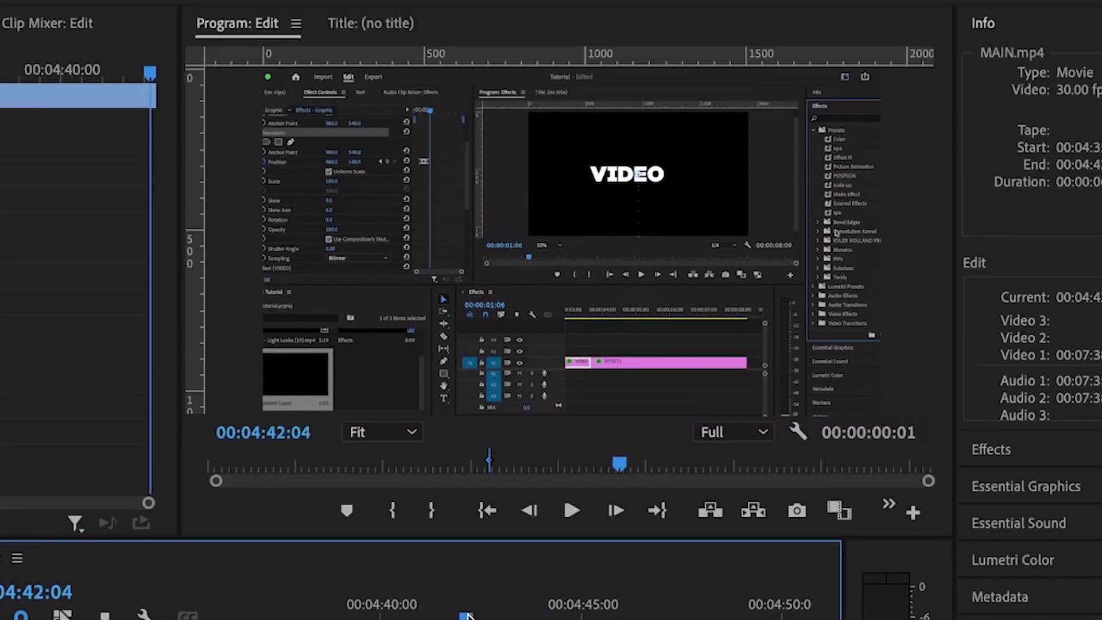
key("space")
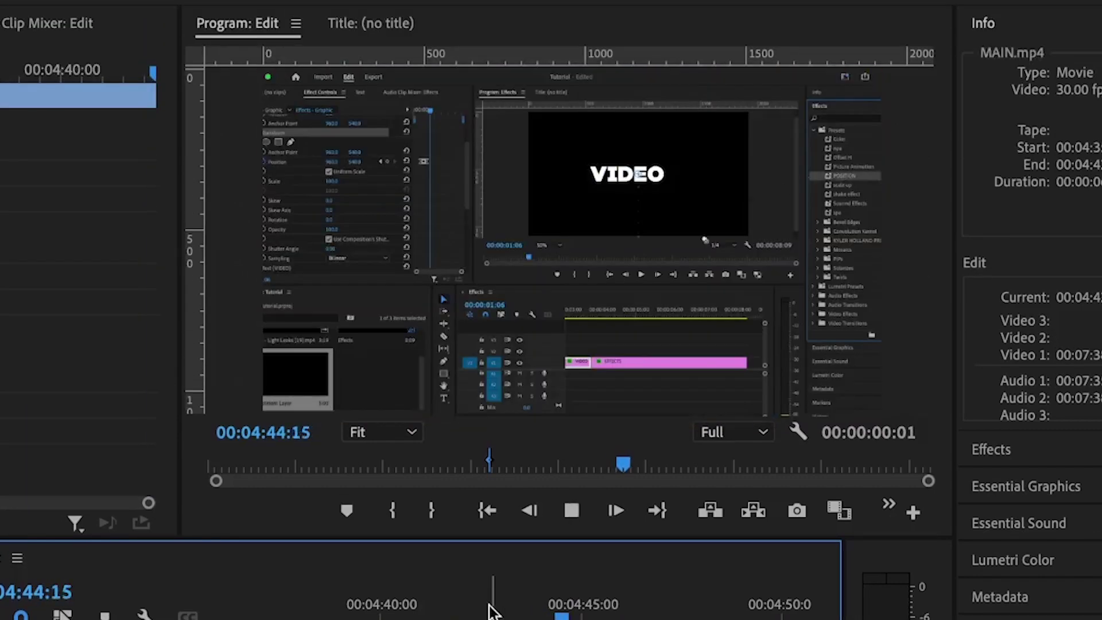
left_click(488, 613)
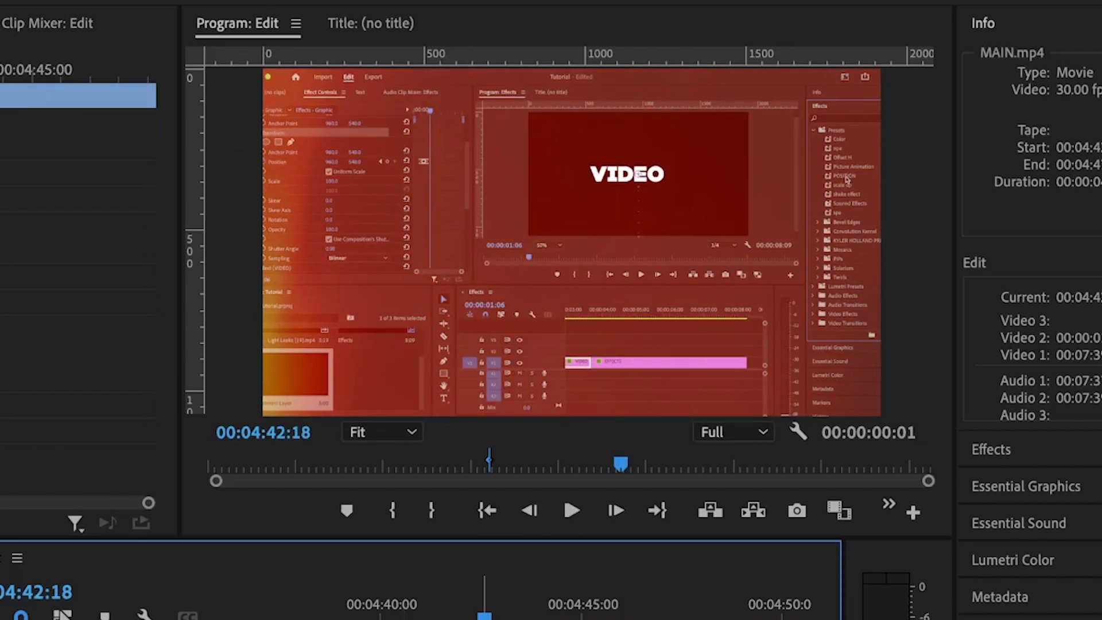
Lower the light-leak opacity to 50%, extend its end slightly, and play it back
key("d")
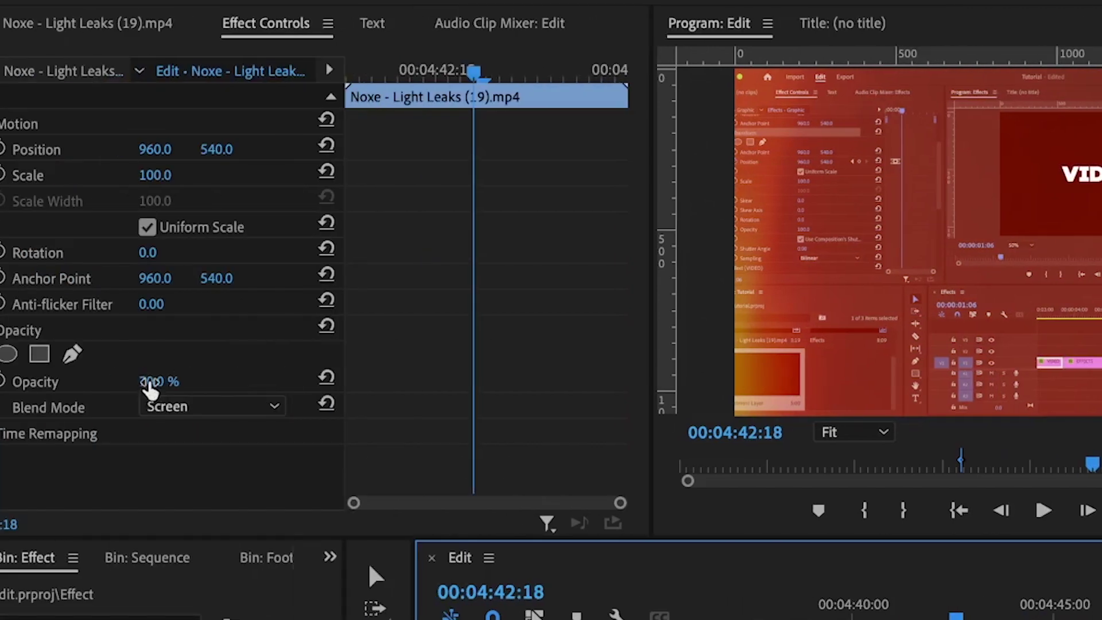
left_click(172, 379)
type("50")
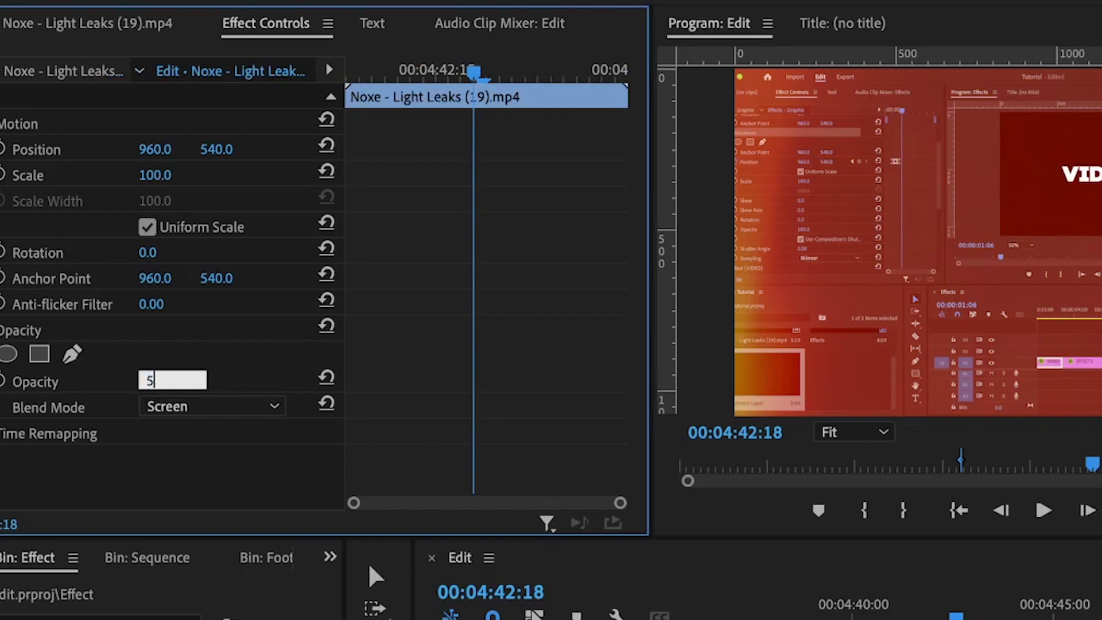
key("Return")
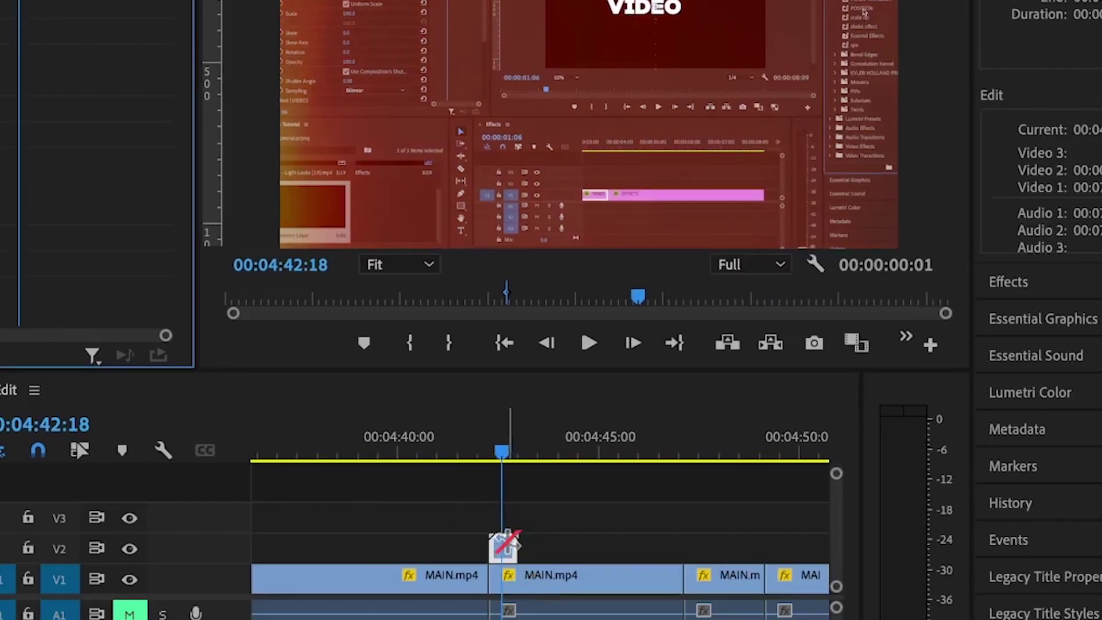
left_click_drag(512, 546, 541, 543)
key("space")
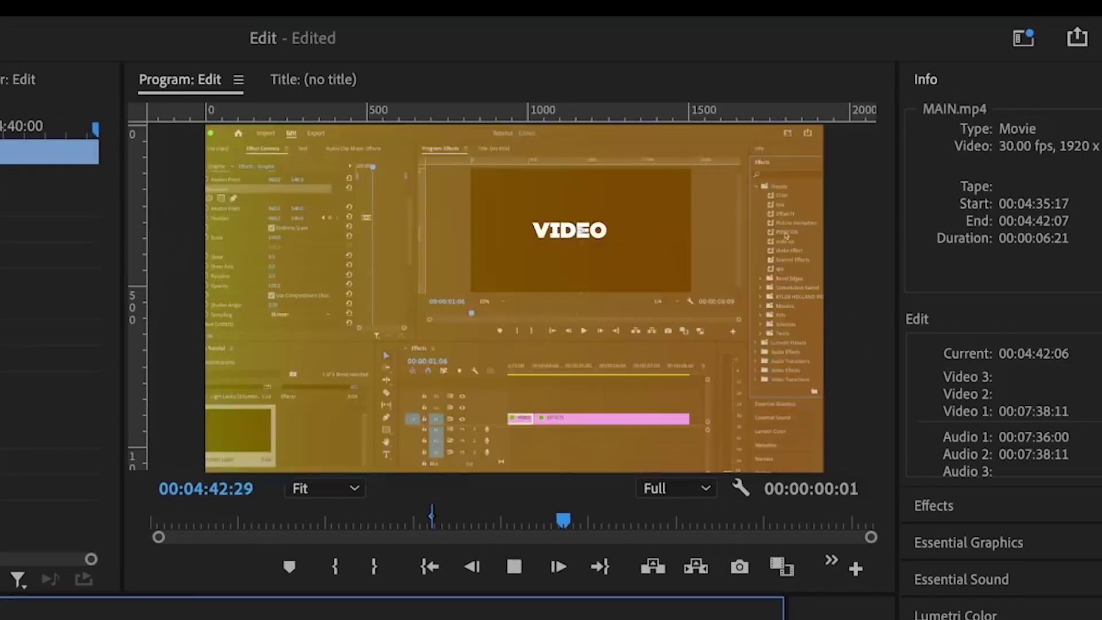
key("space")
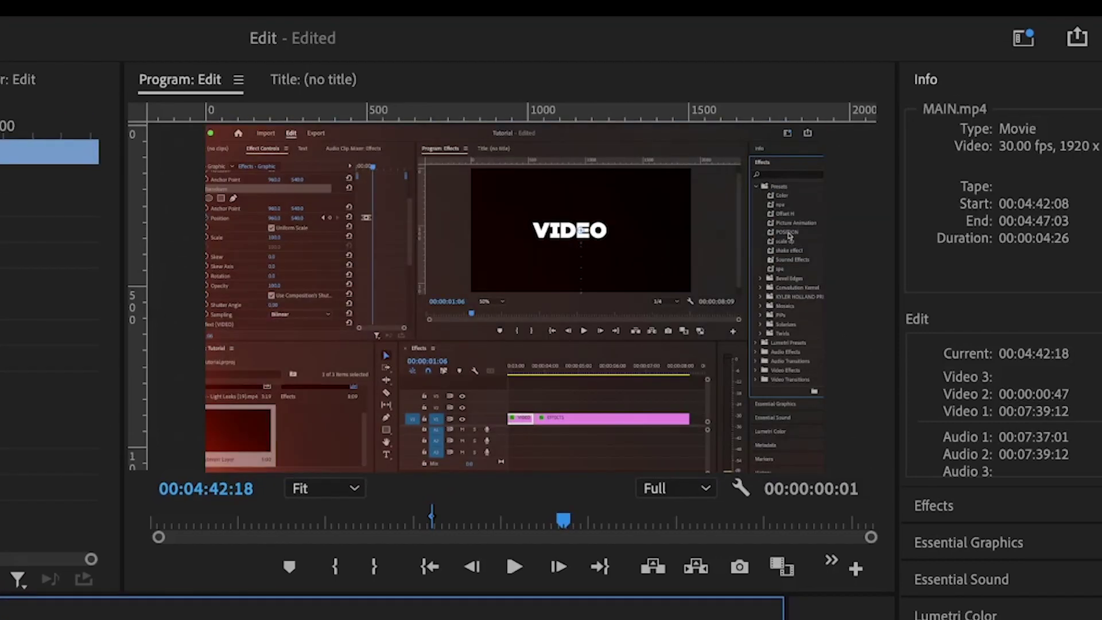